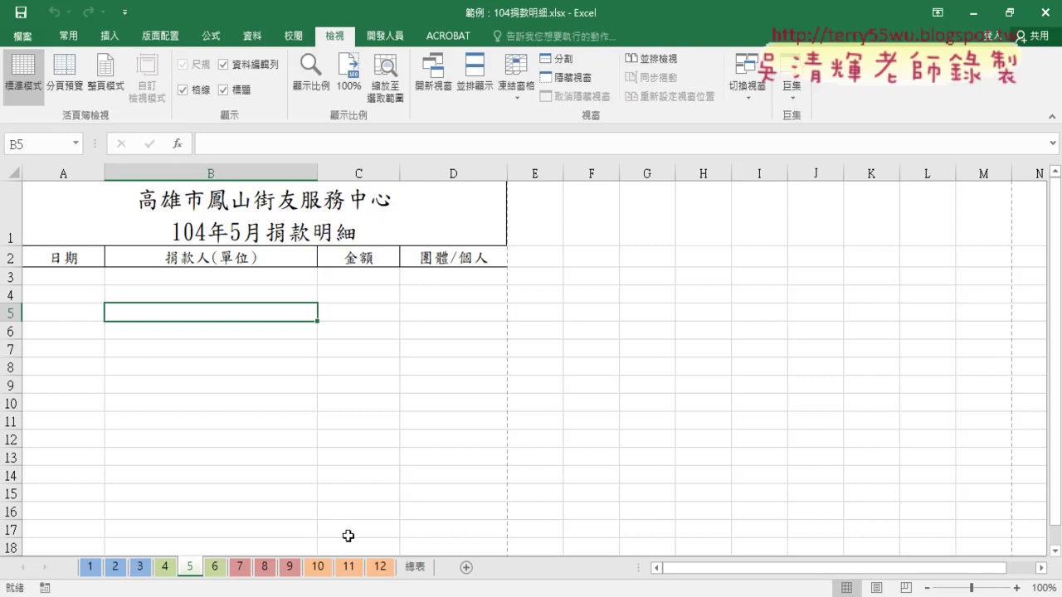
Clear the 總表 table, then show Ctrl+Down from A2 on empty sheet 5 reaches row 1048576.
{"action": "left_click", "coordinate": [415, 567]}
{"action": "left_click", "coordinate": [503, 296]}
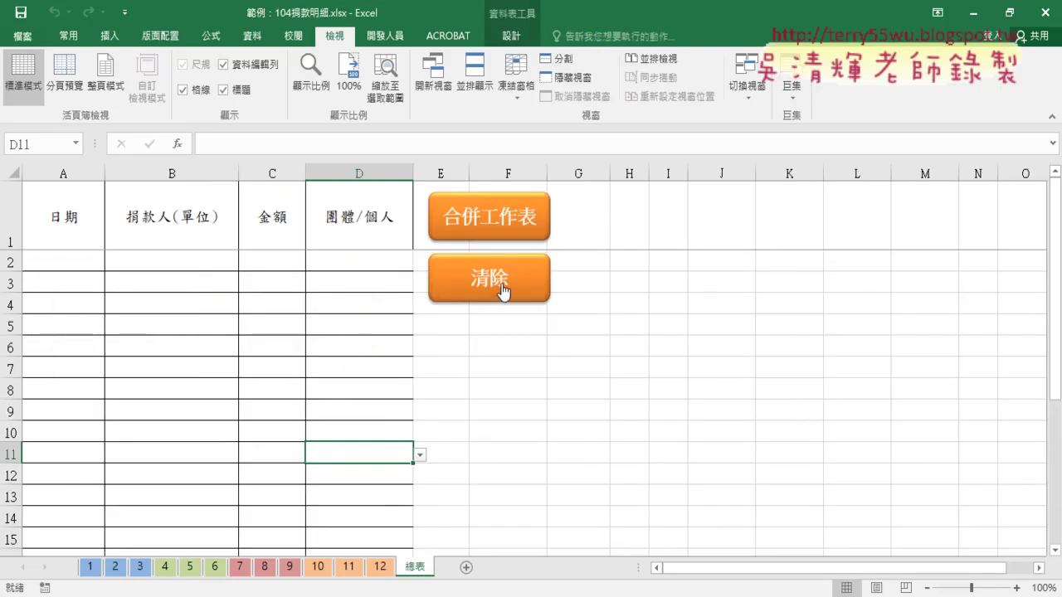
{"action": "left_click", "coordinate": [193, 568]}
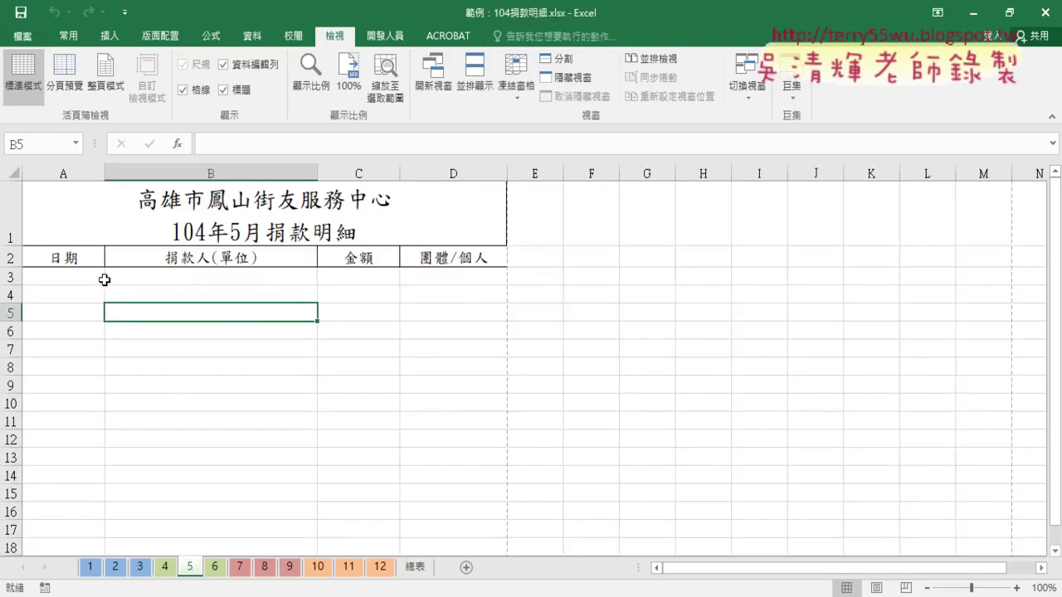
{"action": "left_click_drag", "start_coordinate": [66, 279], "coordinate": [403, 279]}
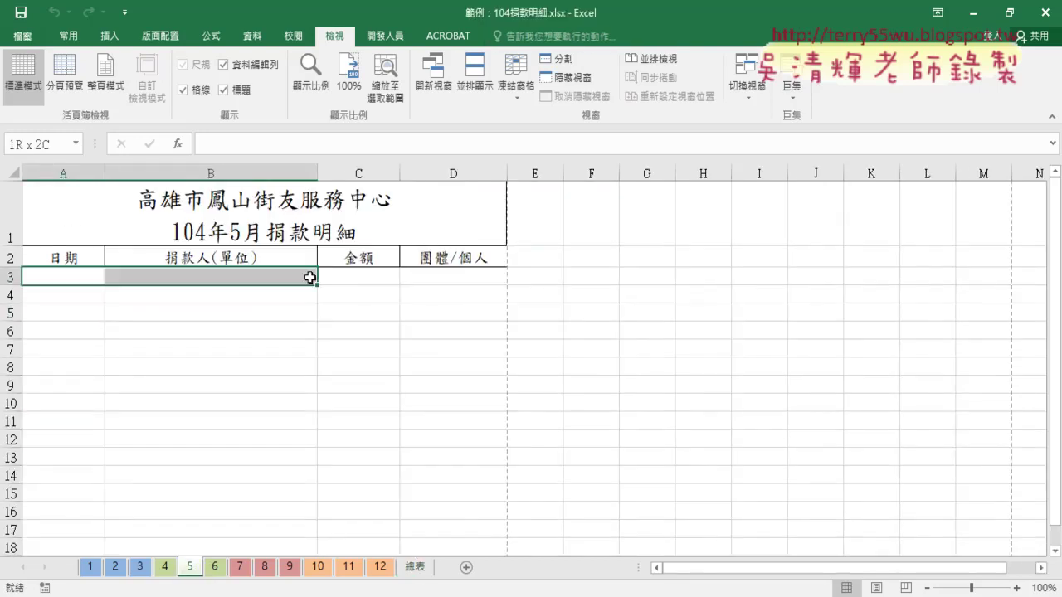
{"action": "left_click", "coordinate": [89, 256]}
{"action": "key", "text": "ctrl+Down"}
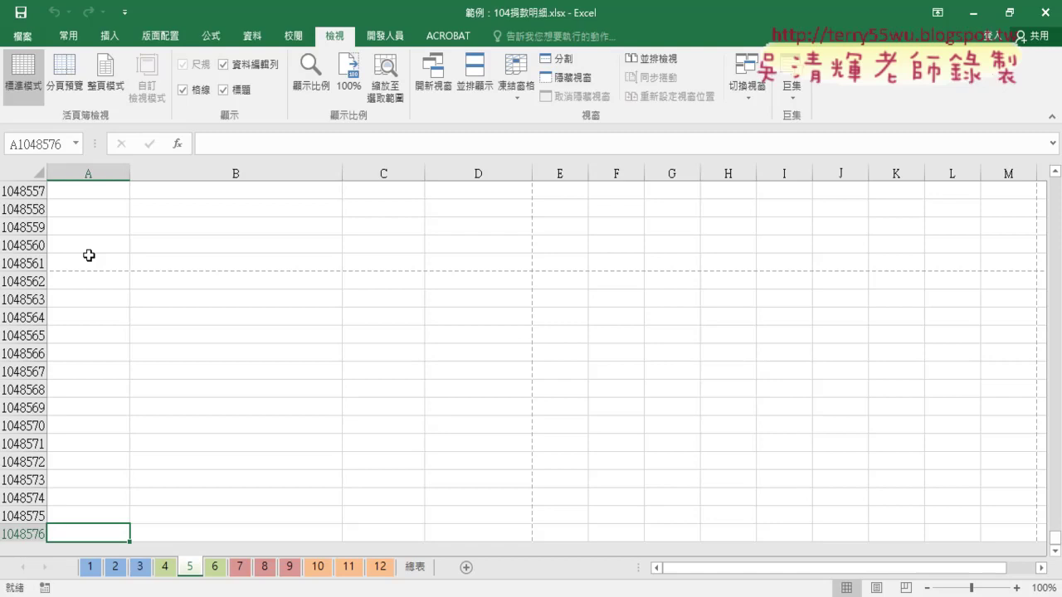
{"action": "left_click", "coordinate": [416, 567]}
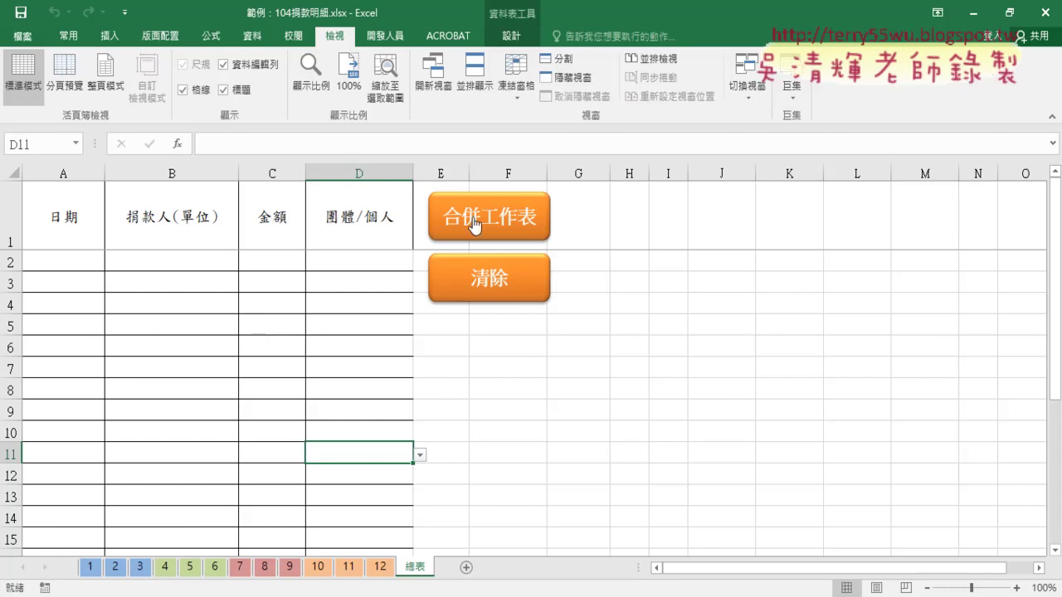
Run the 合併工作表 macro to merge six donation rows, then debug the error 1004 Copy line.
{"action": "left_click", "coordinate": [501, 229]}
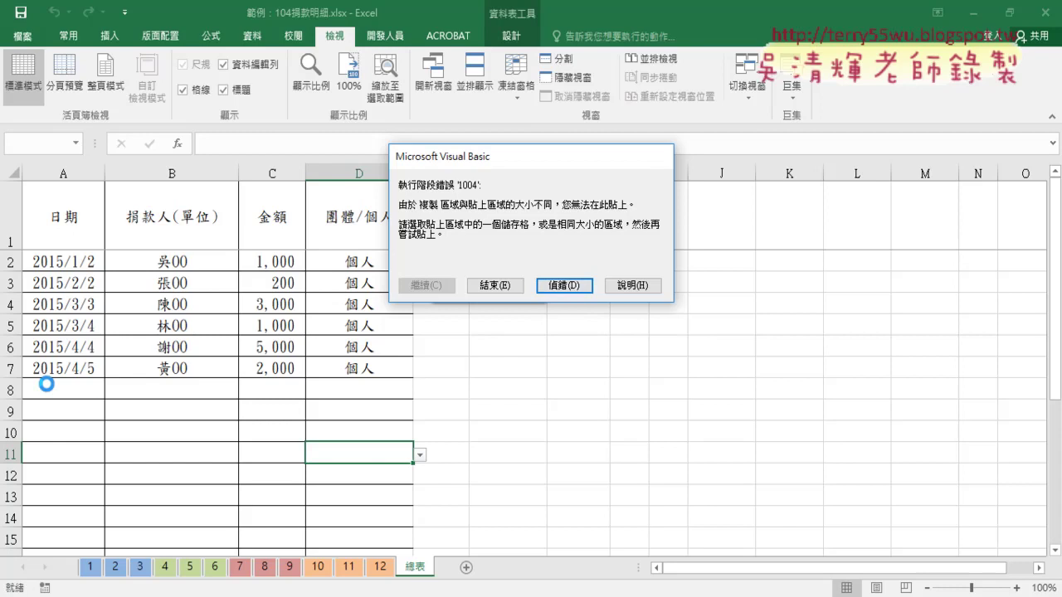
{"action": "left_click", "coordinate": [564, 286]}
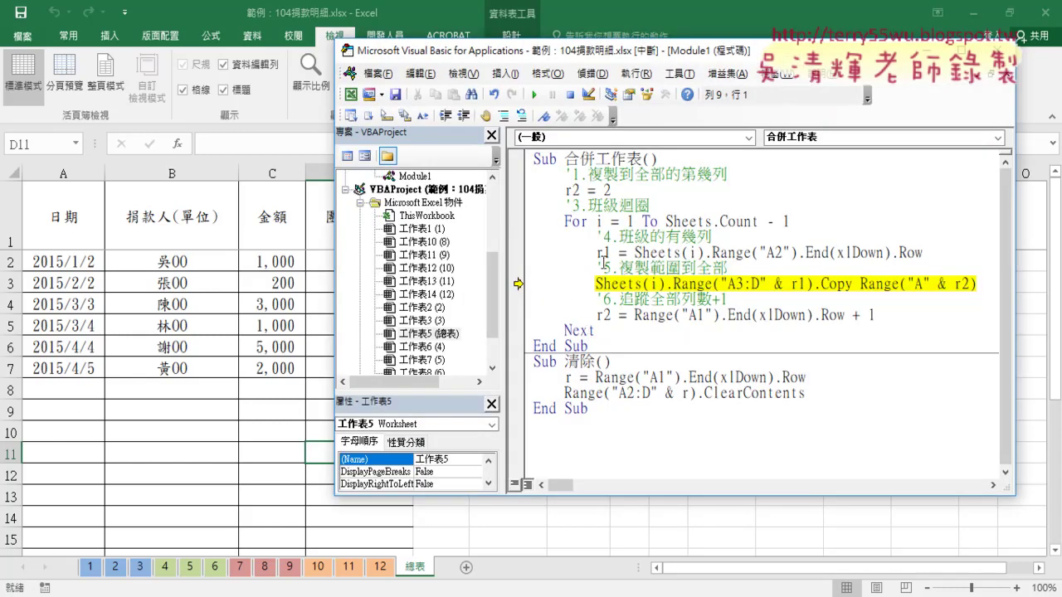
Confirm r1 holds 1048576 at the Copy line, then resume the macro until error 1004 reappears.
{"action": "mouse_move", "coordinate": [604, 253]}
{"action": "mouse_move", "coordinate": [799, 285]}
{"action": "left_click", "coordinate": [535, 93]}
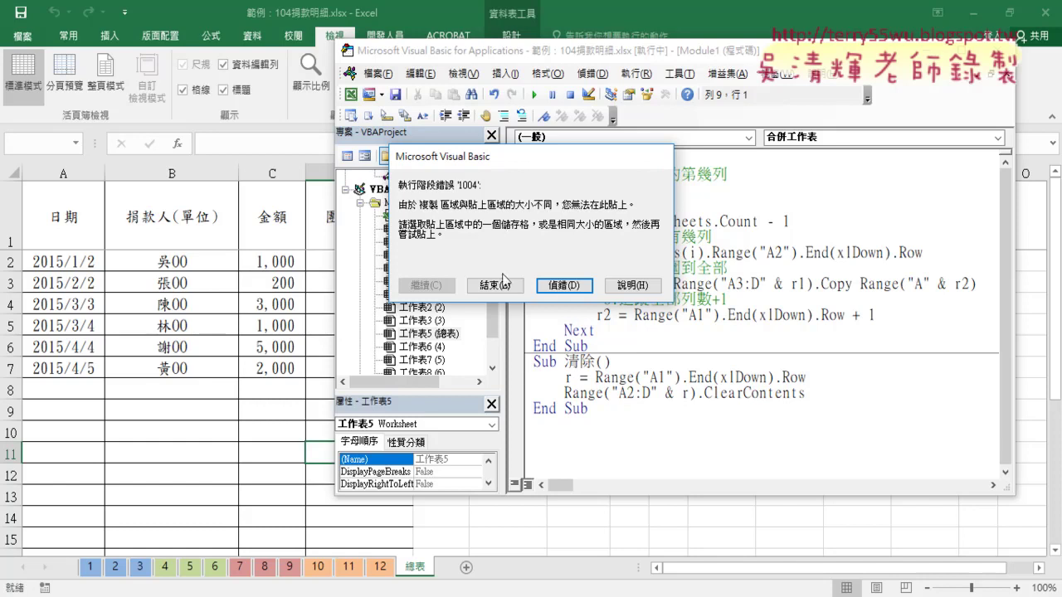
Debug back to the paused Copy line and check that r1 reads 1048576.
{"action": "left_click", "coordinate": [570, 287]}
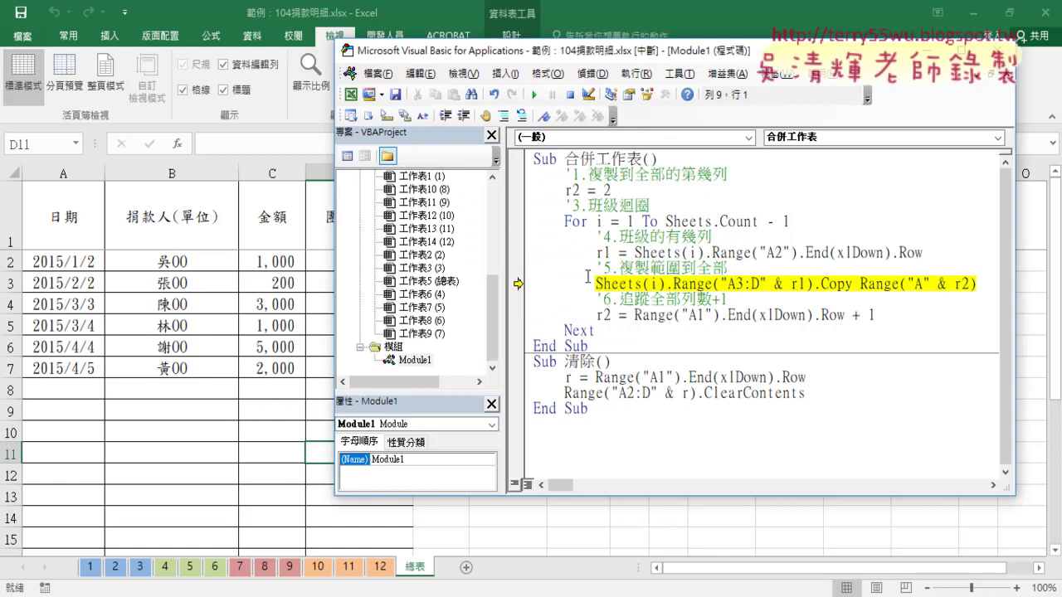
{"action": "mouse_move", "coordinate": [606, 252]}
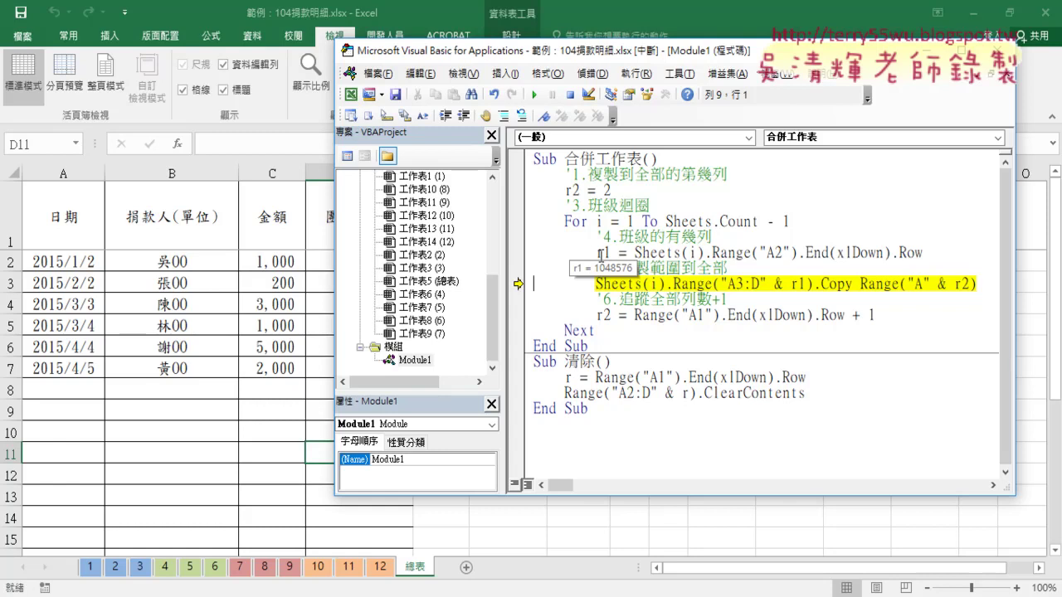
Insert a line after the r1 row count reading 'if r1=1048576 then'.
{"action": "left_click", "coordinate": [934, 254]}
{"action": "key", "text": "Return"}
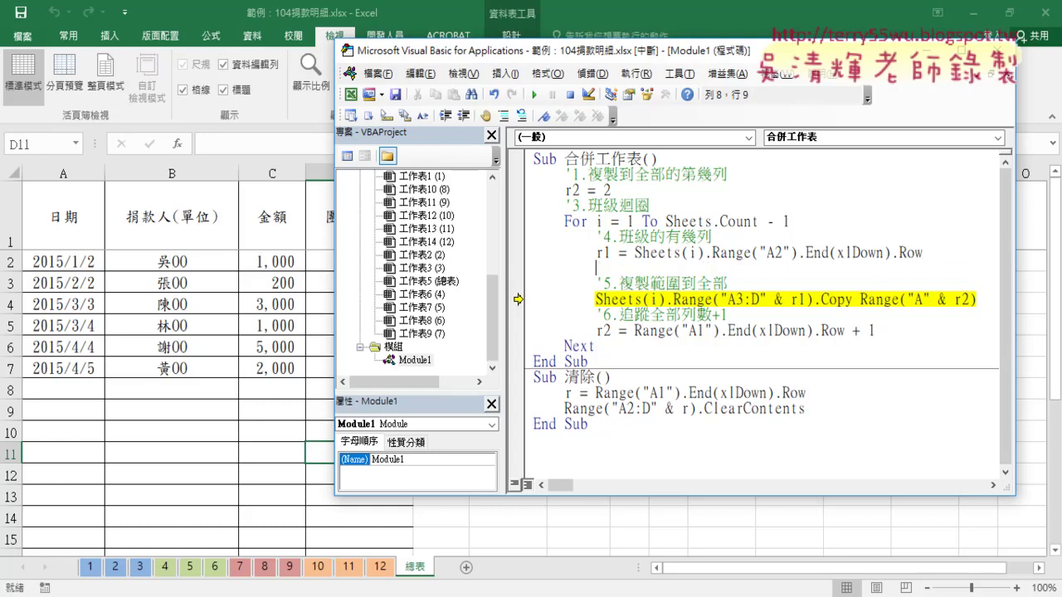
{"action": "type", "text": "i"}
{"action": "type", "text": "f "}
{"action": "type", "text": "r"}
{"action": "type", "text": "1"}
{"action": "type", "text": "=104"}
{"action": "type", "text": "857"}
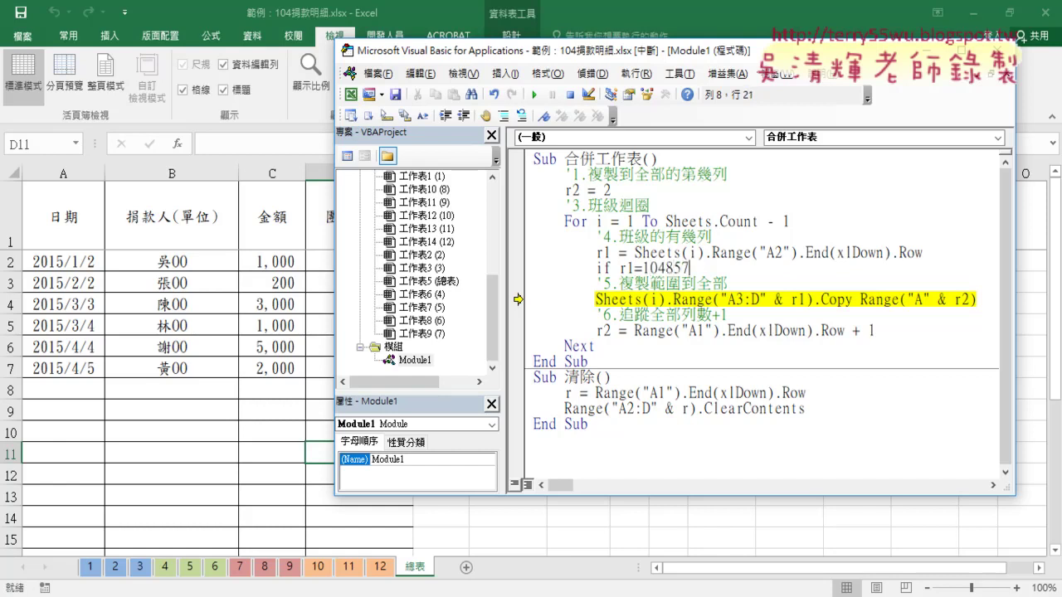
{"action": "type", "text": "6"}
{"action": "type", "text": " then"}
Close the new If with End If and change its test to r1 <> 1048576.
{"action": "left_click_drag", "start_coordinate": [617, 269], "coordinate": [697, 269]}
{"action": "left_click", "coordinate": [750, 268]}
{"action": "key", "text": "Return"}
{"action": "key", "text": "Return"}
{"action": "type", "text": "e"}
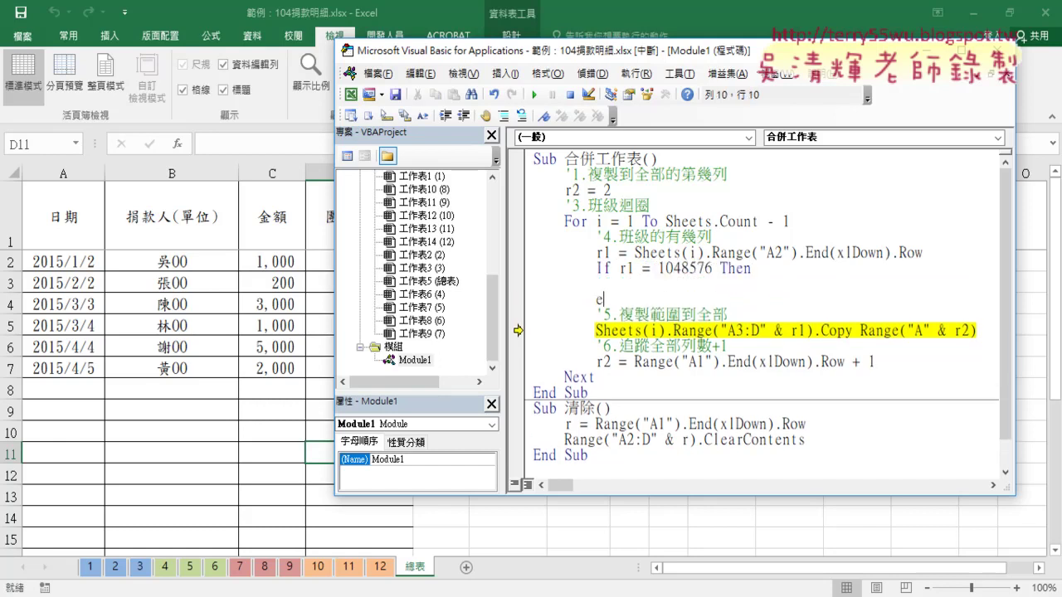
{"action": "type", "text": "nd i"}
{"action": "type", "text": "f"}
{"action": "key", "text": "Up"}
{"action": "key", "text": "Tab"}
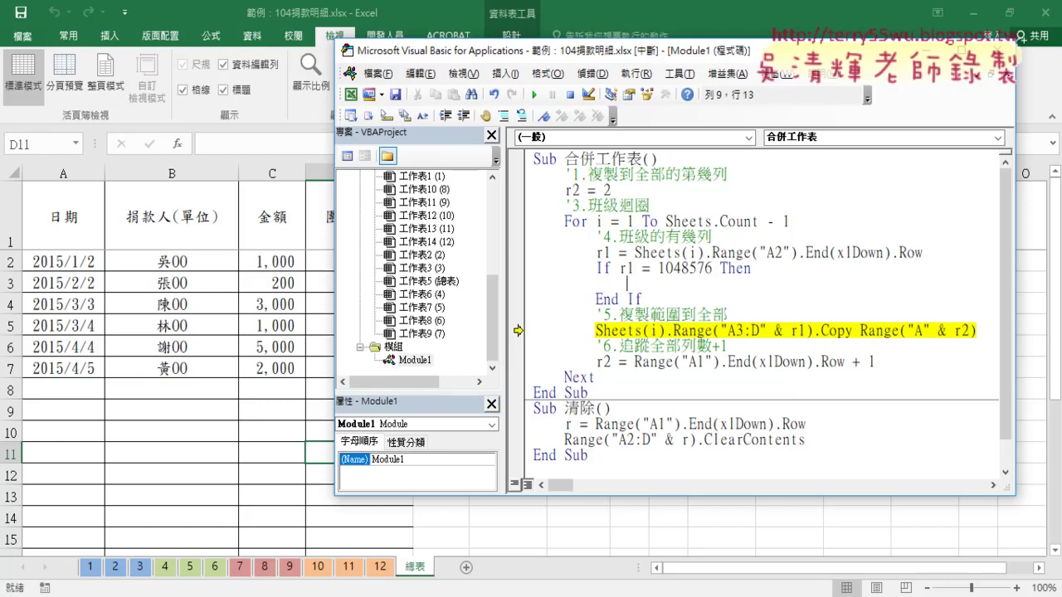
{"action": "type", "text": "exi"}
{"action": "type", "text": "t"}
{"action": "key", "text": "BackSpace"}
{"action": "key", "text": "BackSpace"}
{"action": "key", "text": "BackSpace"}
{"action": "key", "text": "BackSpace"}
{"action": "key", "text": "BackSpace"}
{"action": "key", "text": "BackSpace"}
{"action": "key", "text": "BackSpace"}
{"action": "key", "text": "BackSpace"}
{"action": "left_click", "coordinate": [596, 268]}
{"action": "key", "text": "Right"}
{"action": "key", "text": "Right"}
{"action": "key", "text": "Right"}
{"action": "key", "text": "Right"}
{"action": "key", "text": "Right"}
{"action": "key", "text": "Right"}
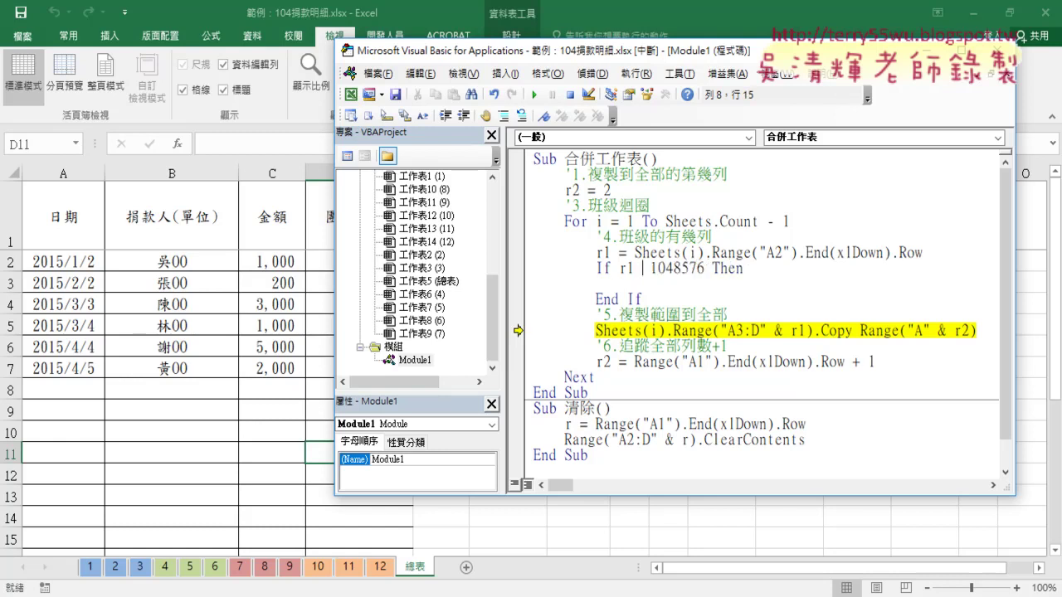
{"action": "type", "text": "<>"}
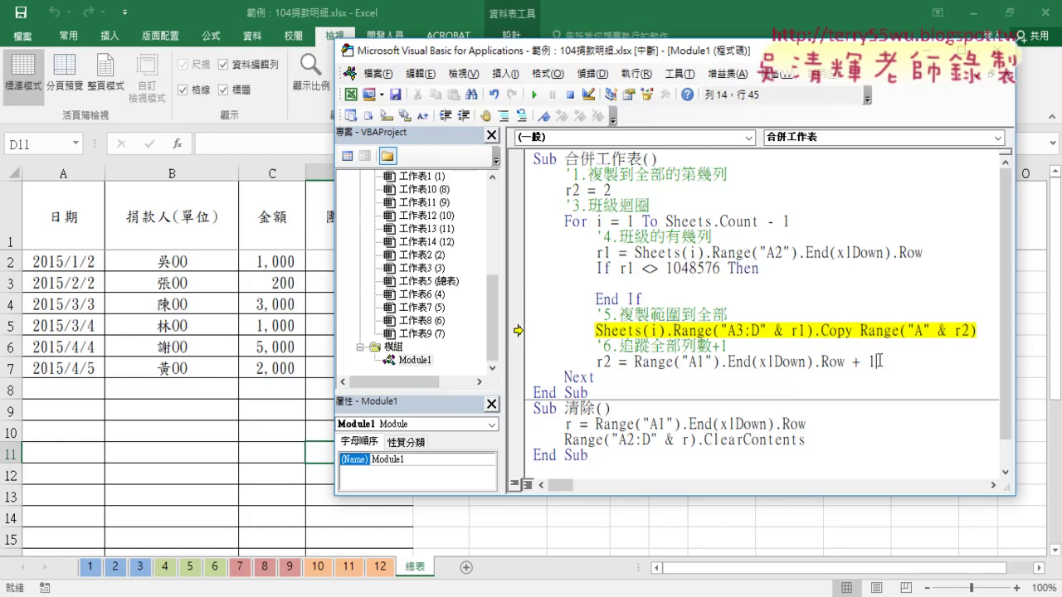
Move the copy and r2 lines inside the If block, indent them, and set execution to the If.
{"action": "left_click_drag", "start_coordinate": [876, 362], "coordinate": [535, 315]}
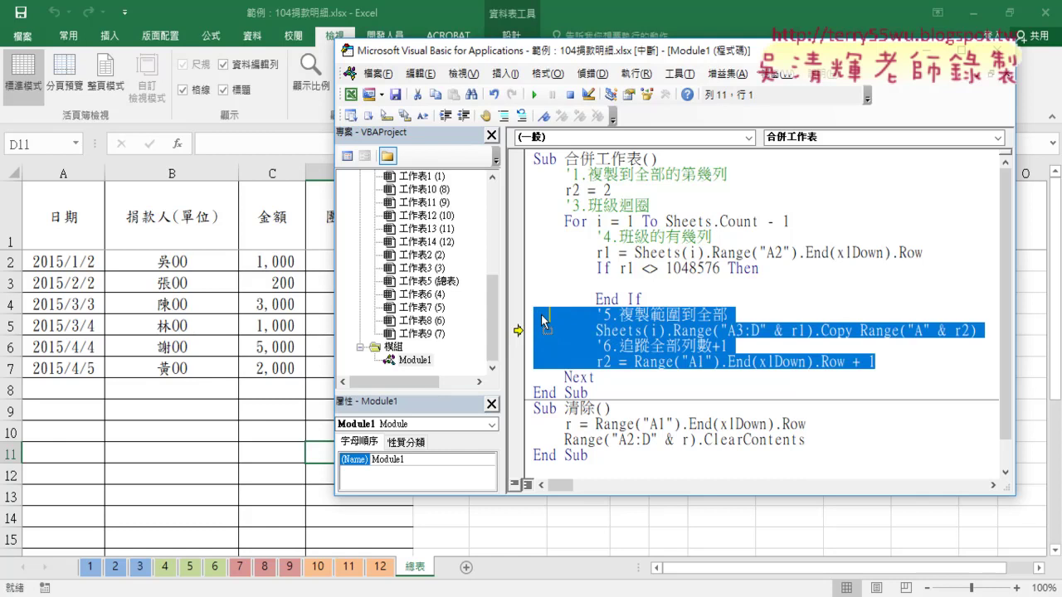
{"action": "left_click_drag", "start_coordinate": [533, 279], "coordinate": [533, 281]}
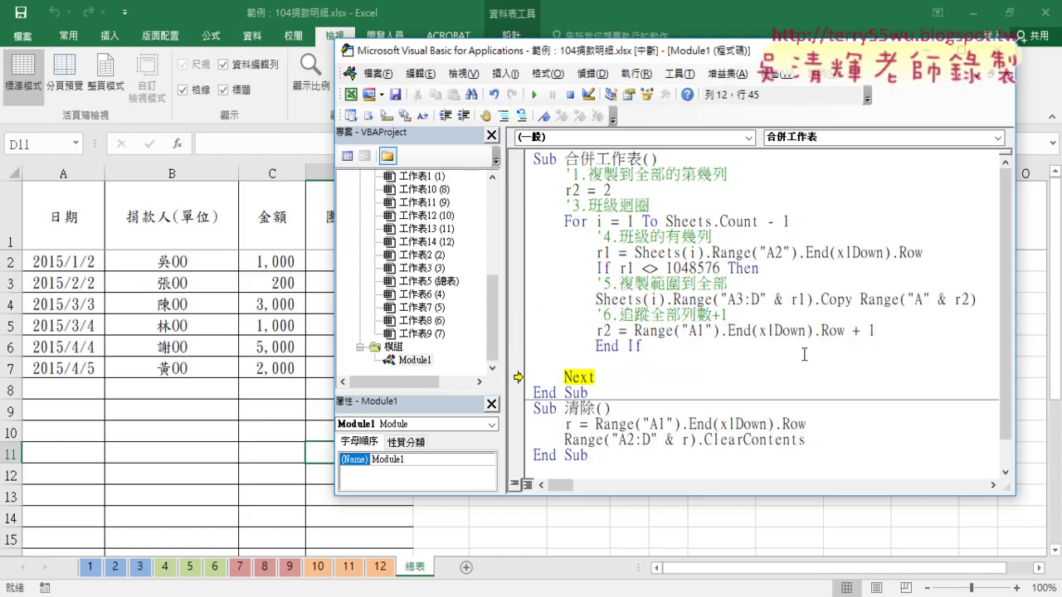
{"action": "mouse_move", "coordinate": [876, 331]}
{"action": "left_mouse_down"}
{"action": "mouse_move", "coordinate": [751, 331]}
{"action": "mouse_move", "coordinate": [532, 283]}
{"action": "left_mouse_up"}
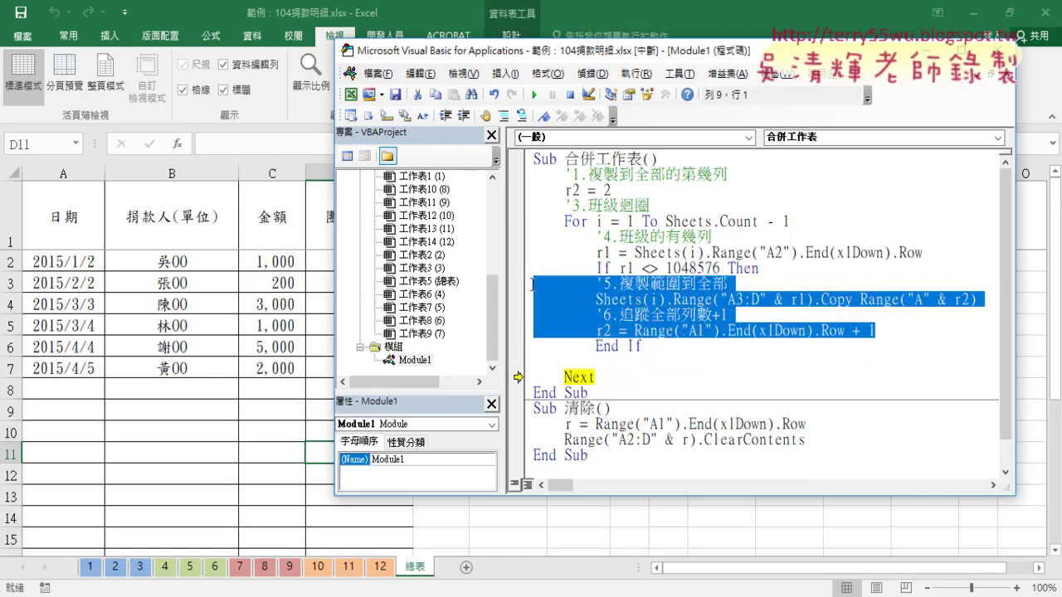
{"action": "key", "text": "Tab"}
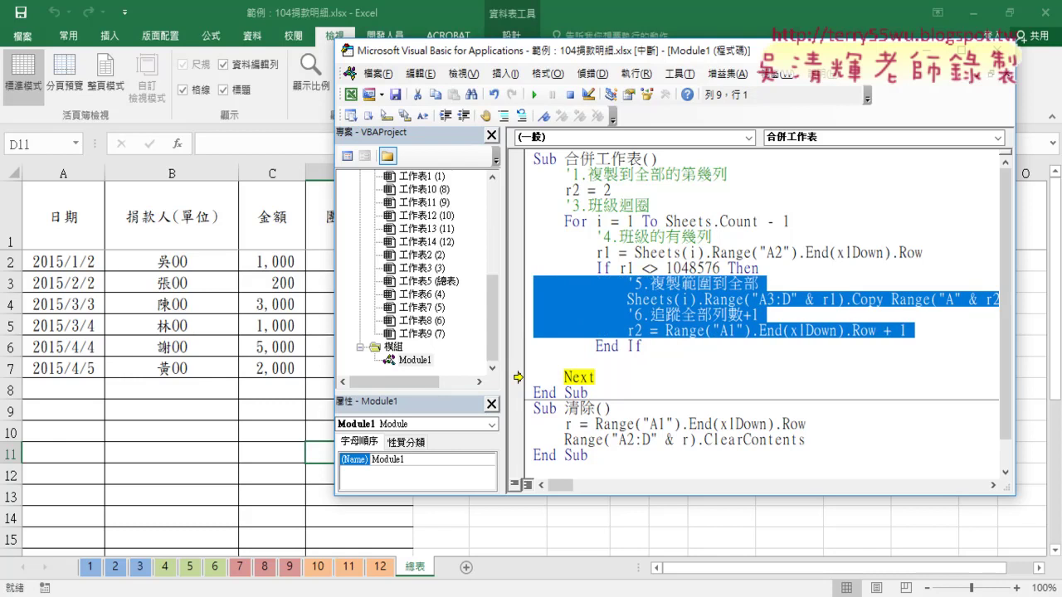
{"action": "left_click_drag", "start_coordinate": [520, 375], "coordinate": [519, 268]}
Step with F8 past the skipped block to End If, then delete the blank line before Next.
{"action": "left_click", "coordinate": [704, 283]}
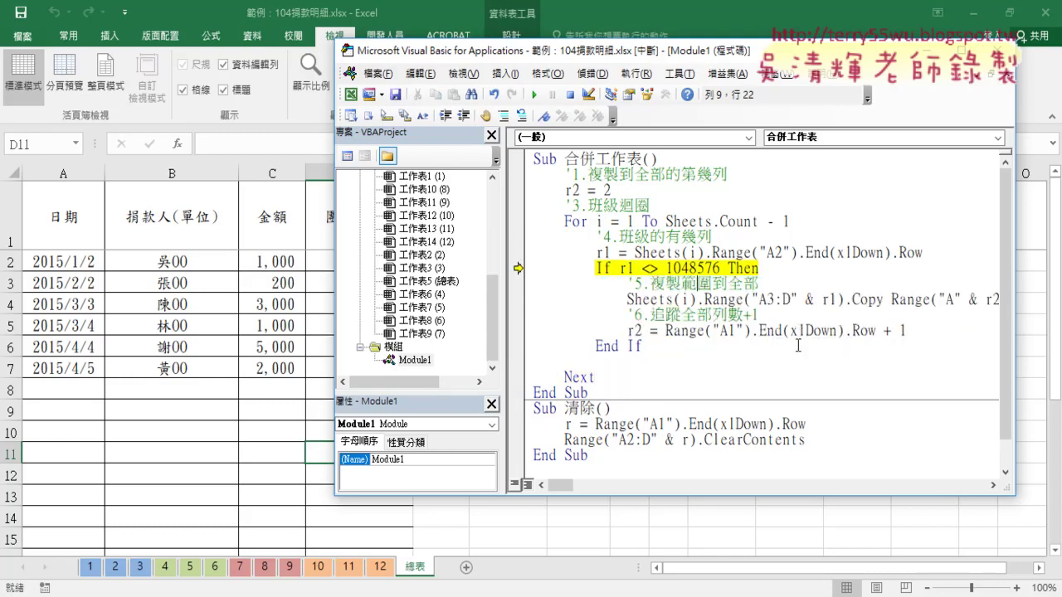
{"action": "key", "text": "F8"}
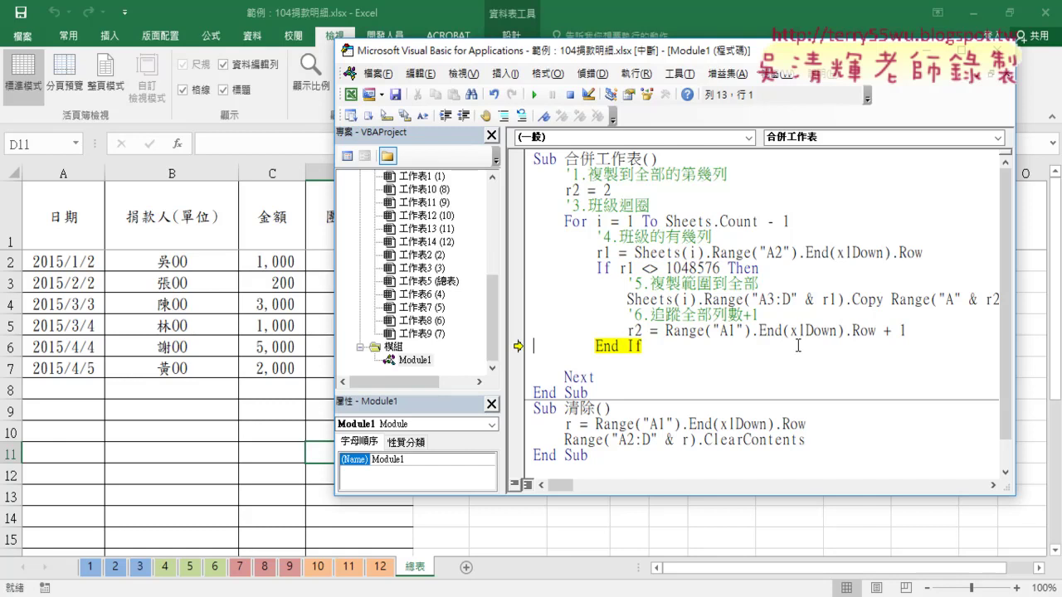
{"action": "left_click_drag", "start_coordinate": [760, 267], "coordinate": [598, 267]}
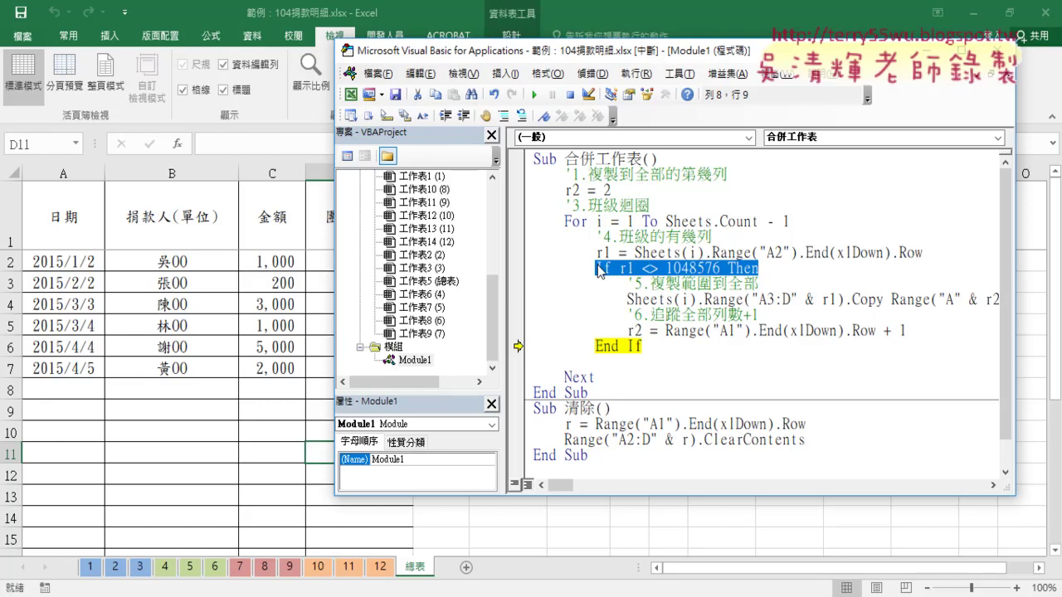
{"action": "left_click", "coordinate": [666, 268]}
{"action": "double_click", "coordinate": [648, 268]}
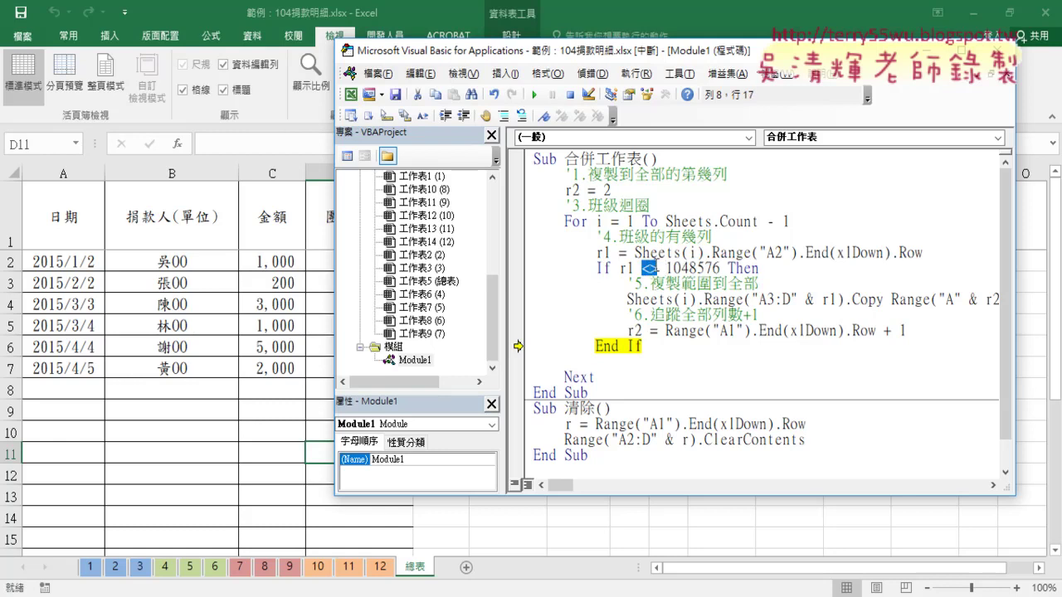
{"action": "left_click", "coordinate": [662, 345]}
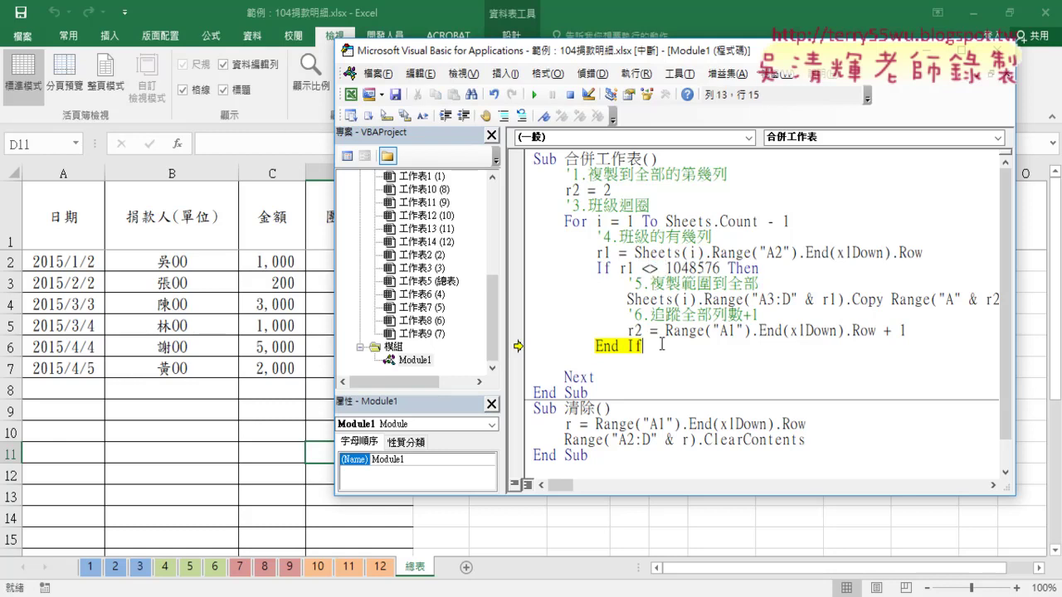
{"action": "key", "text": "Delete"}
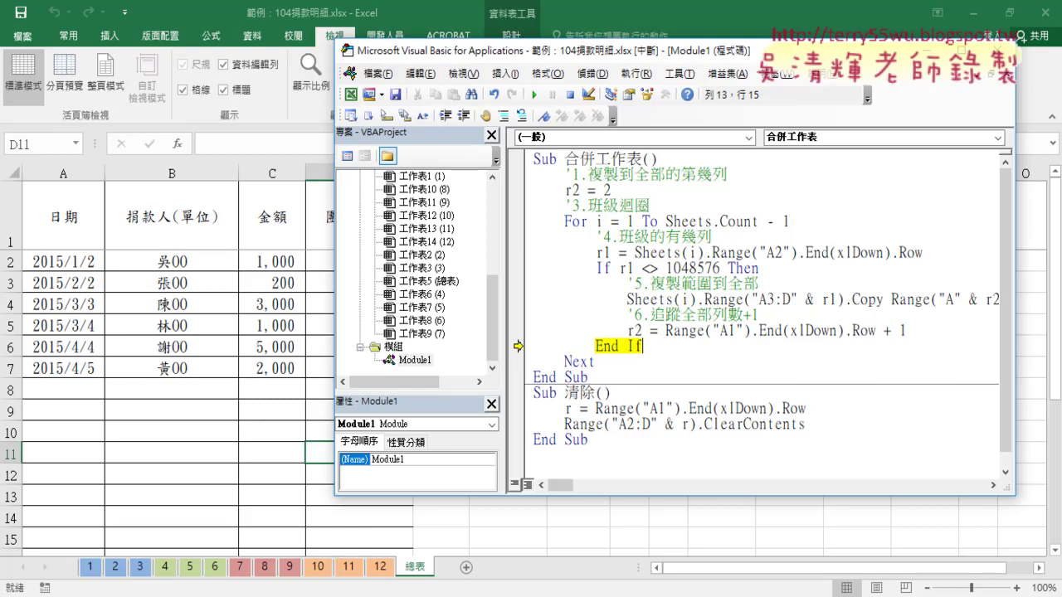
Reset execution to the If line, step again, and read the data tip on 1048576.
{"action": "mouse_move", "coordinate": [170, 589]}
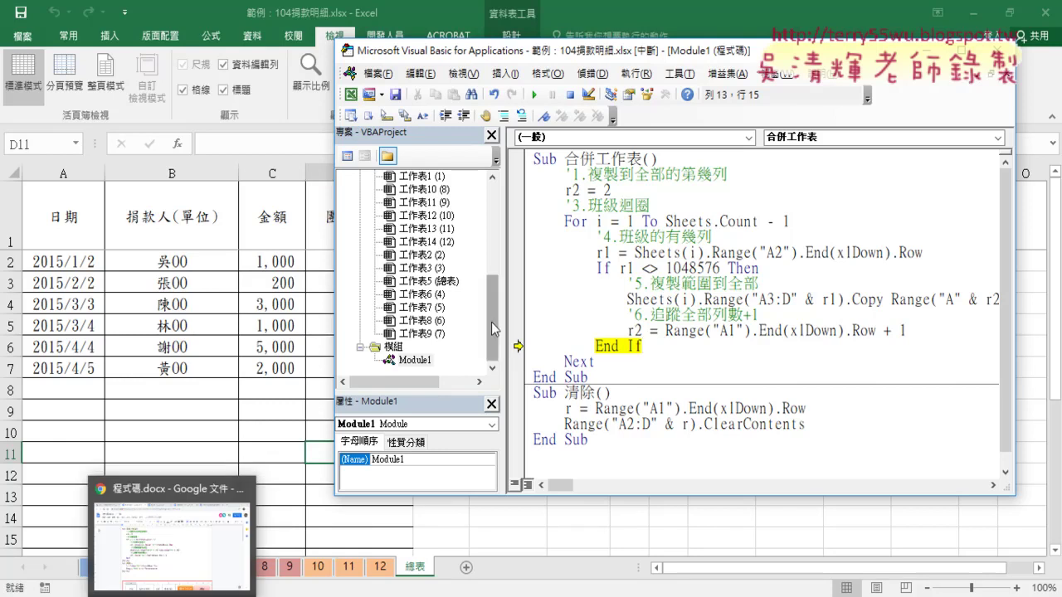
{"action": "left_click_drag", "start_coordinate": [518, 346], "coordinate": [520, 267]}
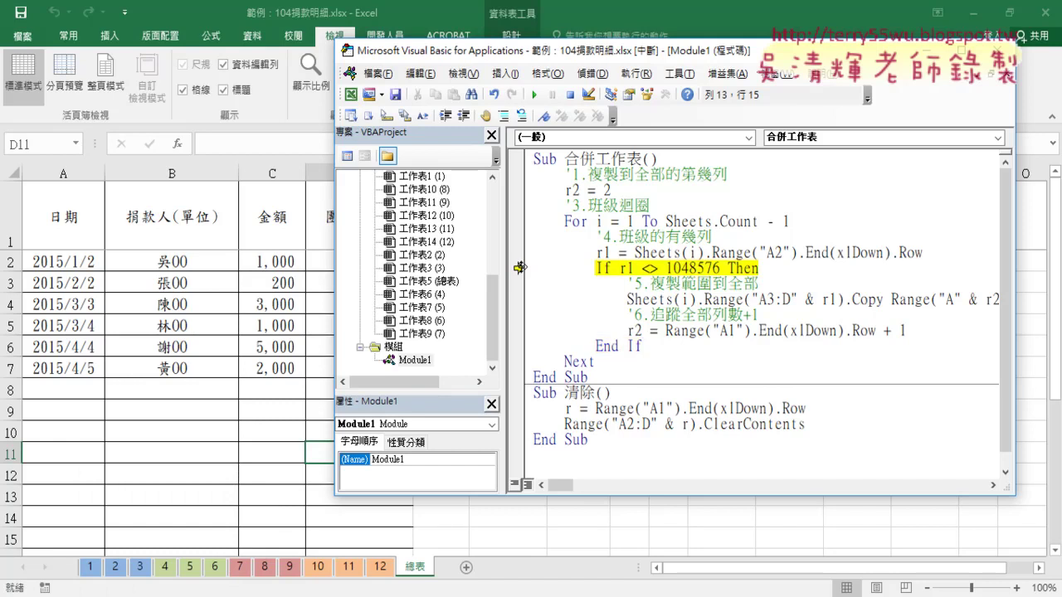
{"action": "key", "text": "F8"}
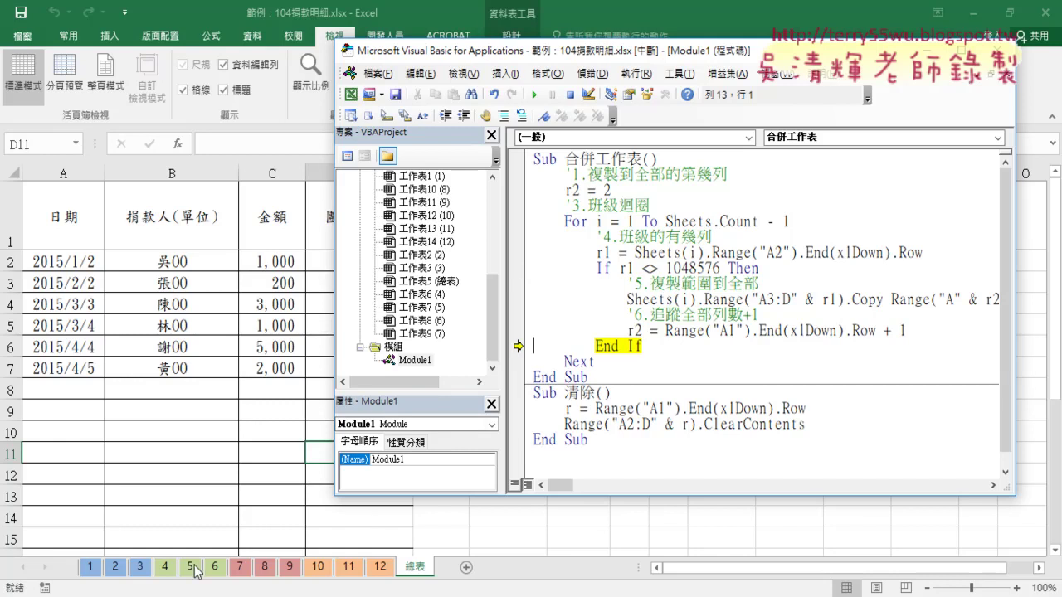
{"action": "left_click_drag", "start_coordinate": [720, 269], "coordinate": [665, 268]}
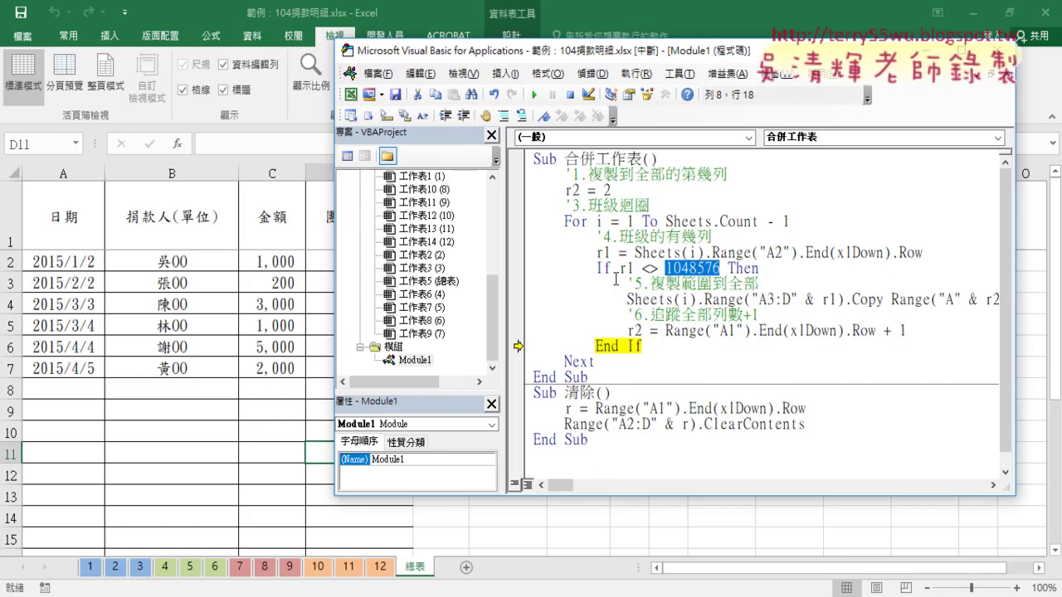
{"action": "mouse_move", "coordinate": [687, 282]}
Verify sheet 5 has no entries from A3 down, then bring the paused VBA editor forward.
{"action": "left_click", "coordinate": [196, 571]}
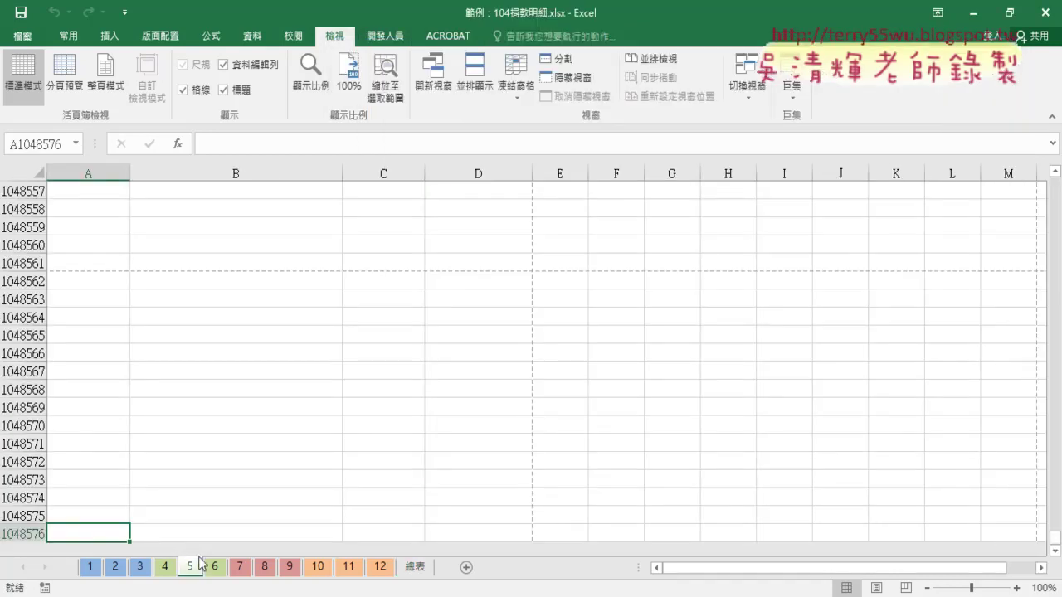
{"action": "scroll", "coordinate": [390, 460], "scroll_direction": "up", "scroll_amount": 1}
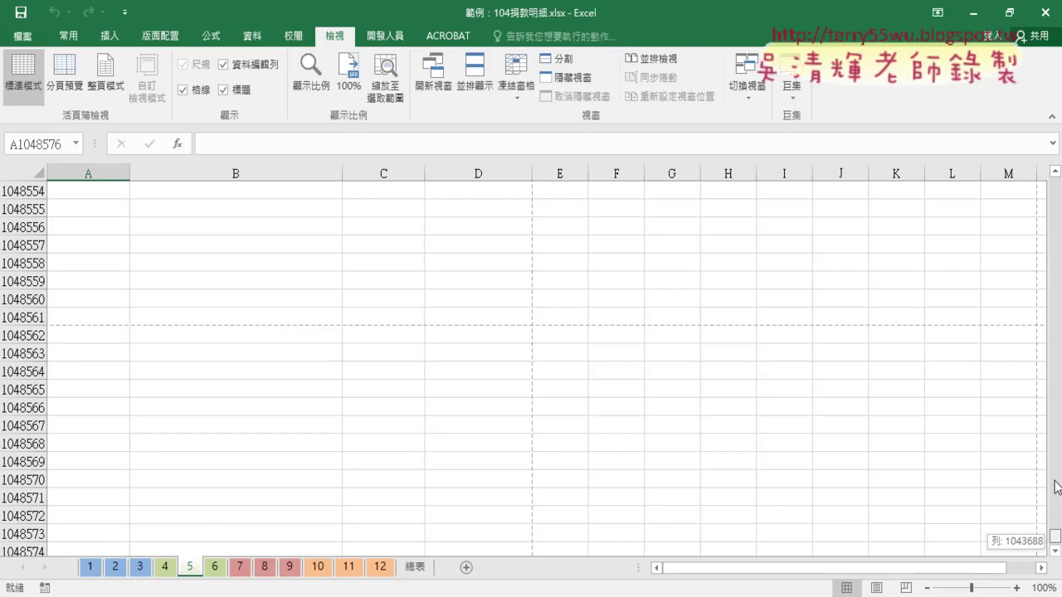
{"action": "left_click_drag", "start_coordinate": [1055, 547], "coordinate": [1055, 186]}
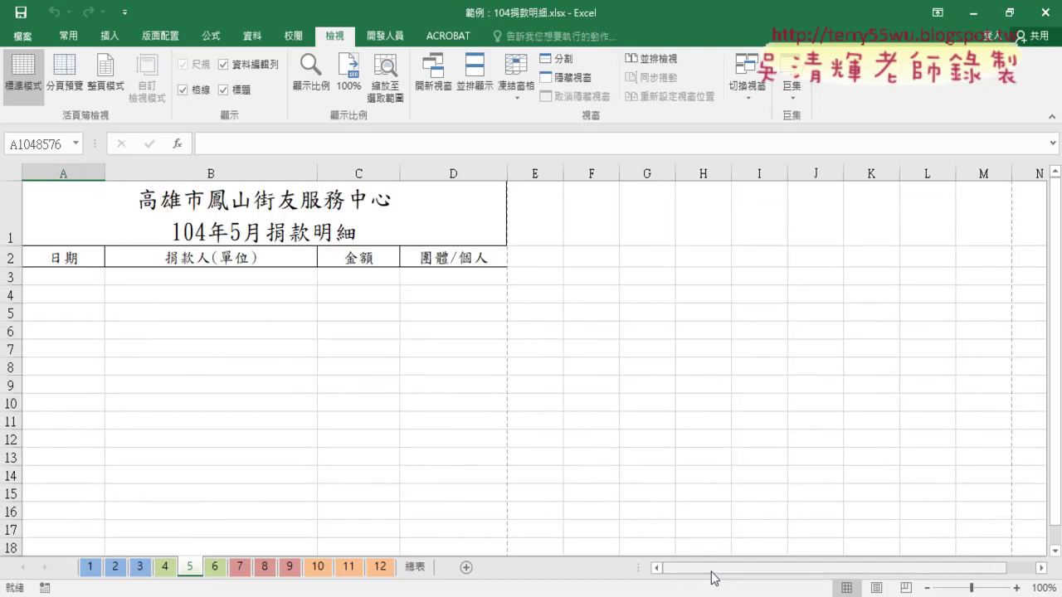
{"action": "left_click", "coordinate": [78, 274]}
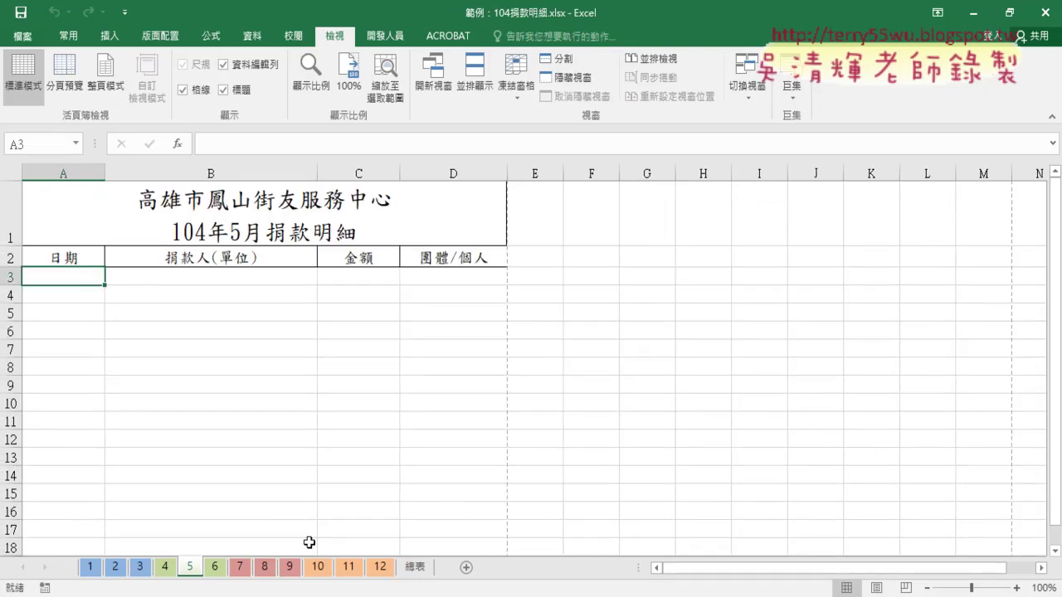
{"action": "left_click", "coordinate": [309, 593]}
{"action": "left_click", "coordinate": [569, 561]}
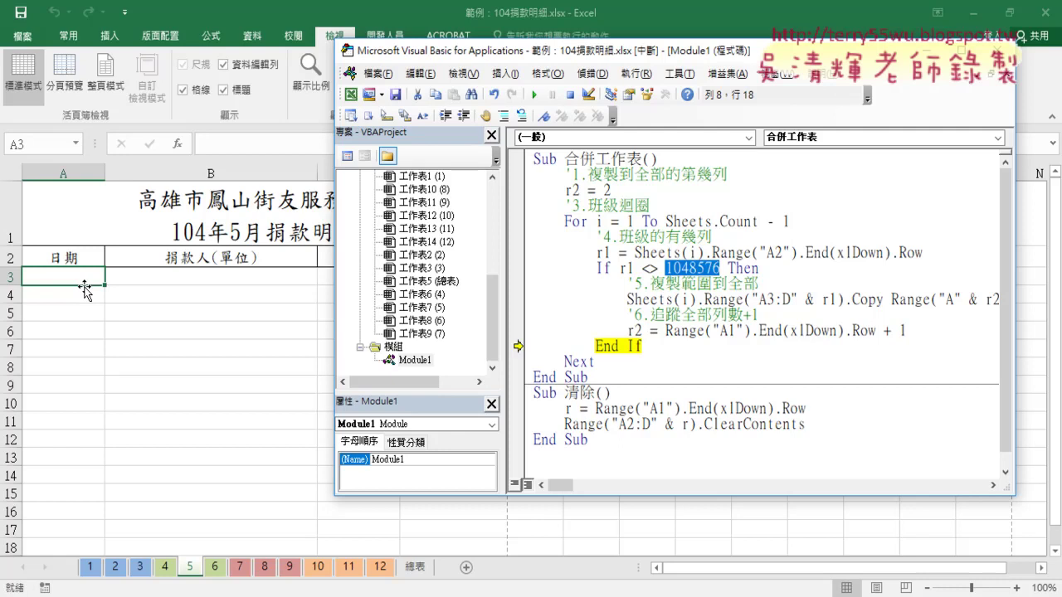
Replace the If test with Range("A3") <> "" and step it again from the If line.
{"action": "left_click", "coordinate": [622, 268]}
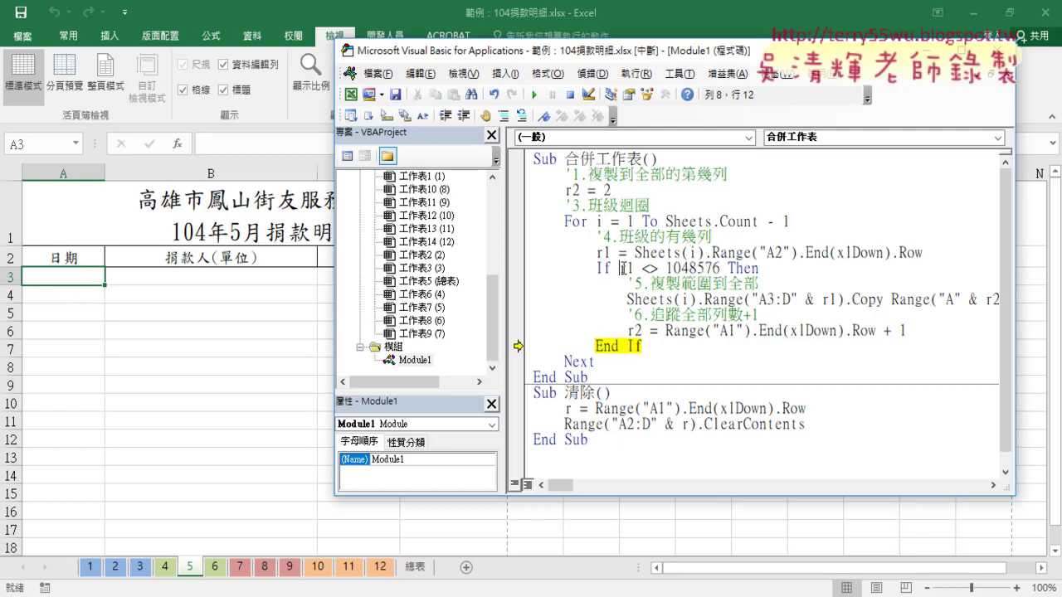
{"action": "left_click_drag", "start_coordinate": [620, 268], "coordinate": [720, 268]}
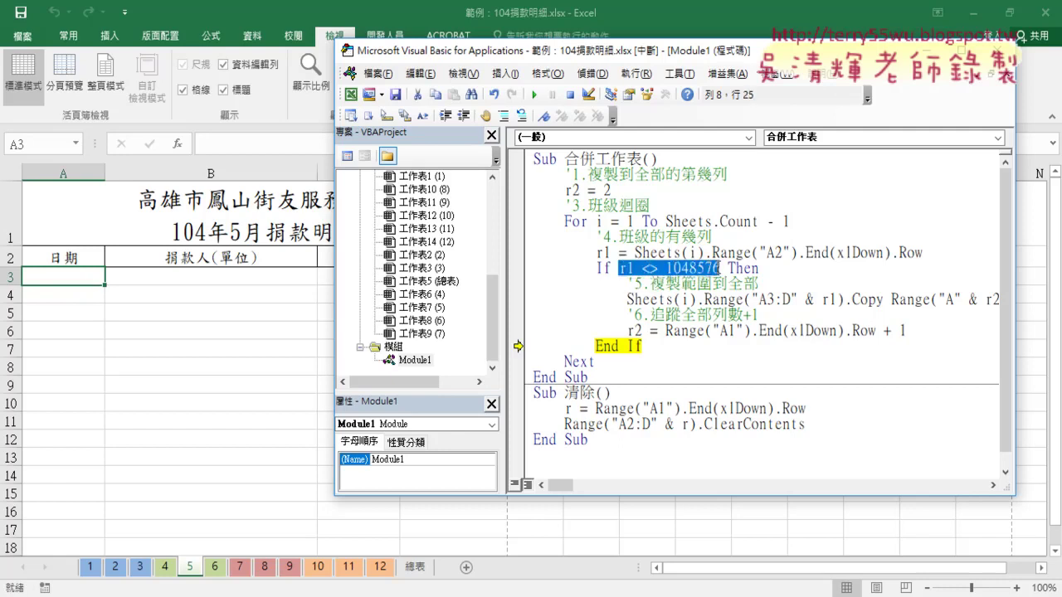
{"action": "type", "text": "ra"}
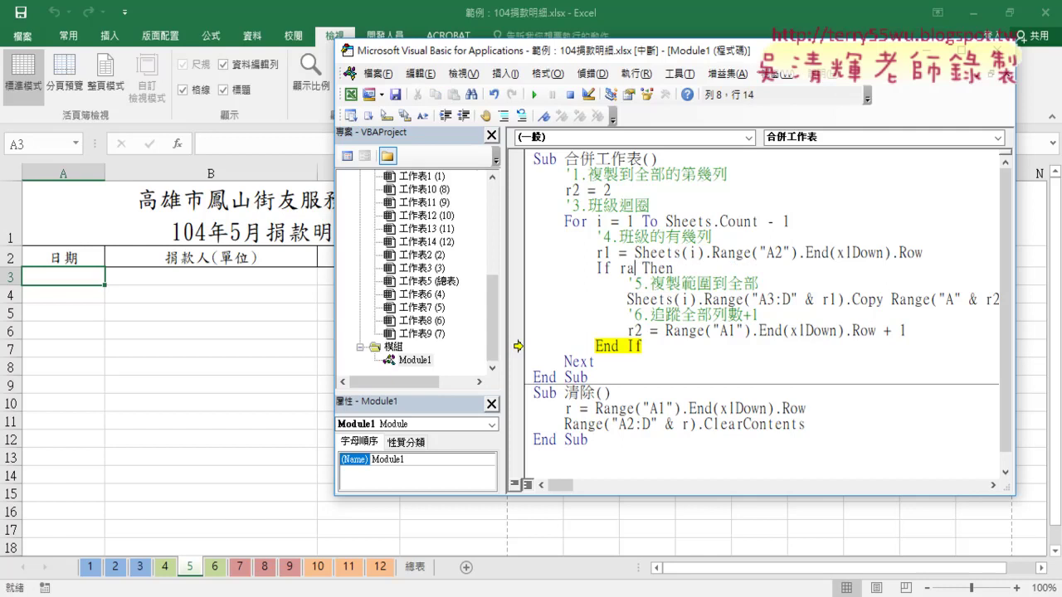
{"action": "type", "text": "n"}
{"action": "type", "text": "ge"}
{"action": "type", "text": "(\"A"}
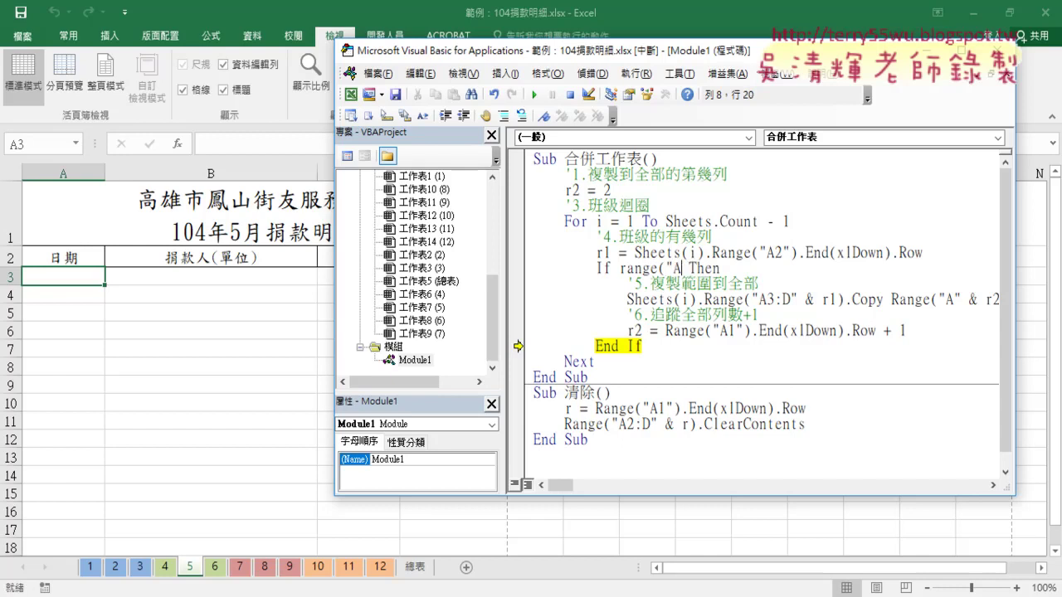
{"action": "type", "text": "3"}
{"action": "type", "text": "\""}
{"action": "type", "text": ")"}
{"action": "type", "text": "<>"}
{"action": "type", "text": "\"\""}
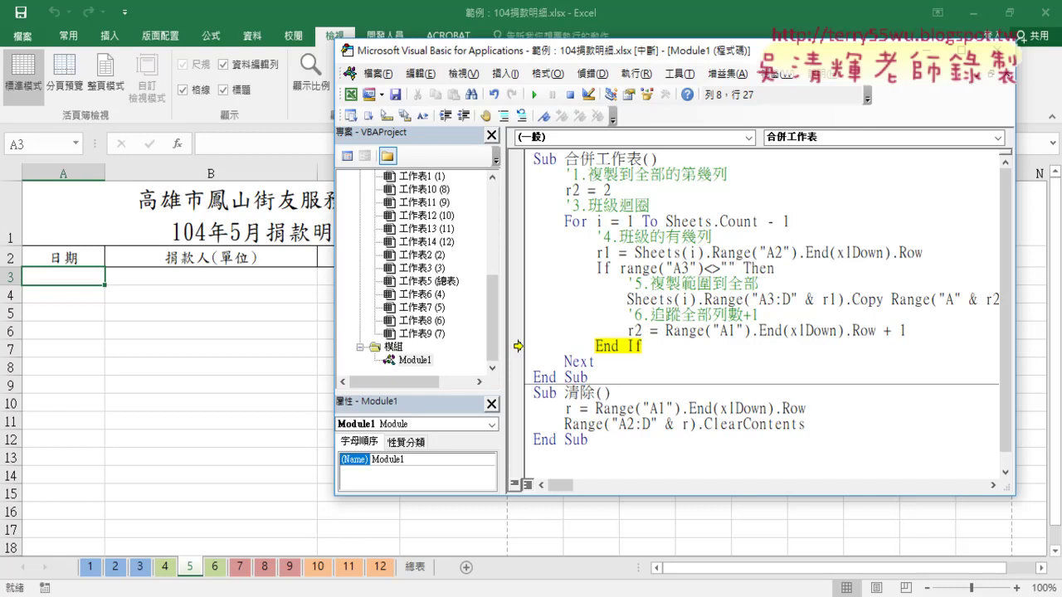
{"action": "key", "text": "Down"}
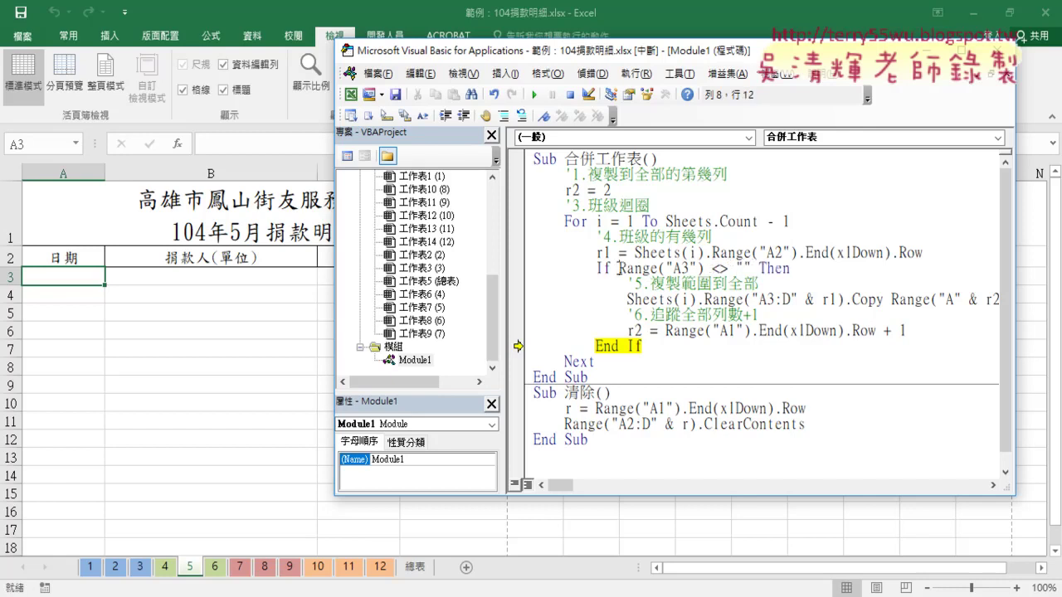
{"action": "left_click_drag", "start_coordinate": [618, 268], "coordinate": [751, 268]}
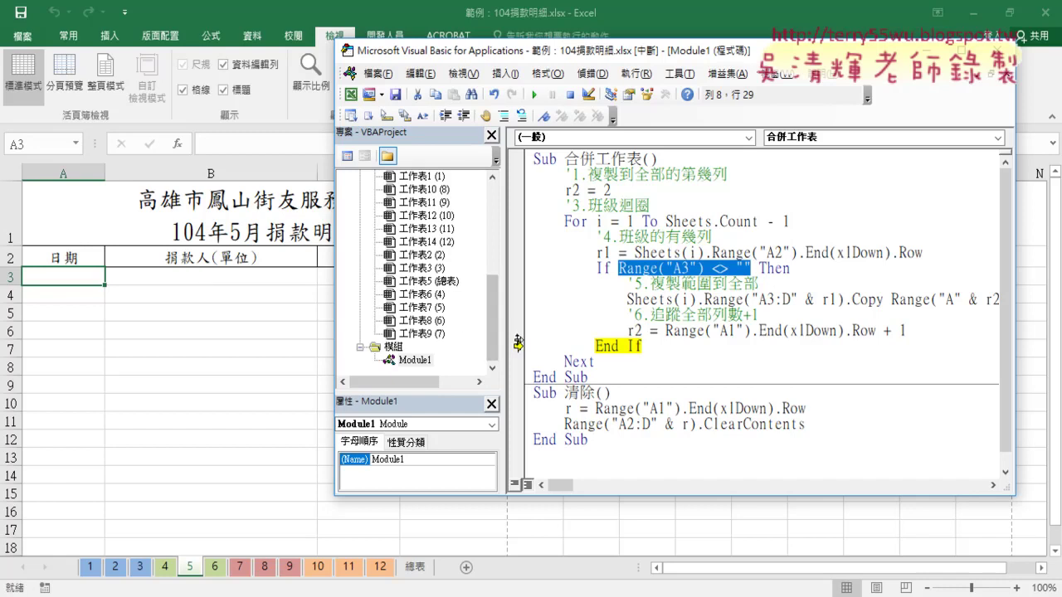
{"action": "left_click_drag", "start_coordinate": [518, 345], "coordinate": [518, 268]}
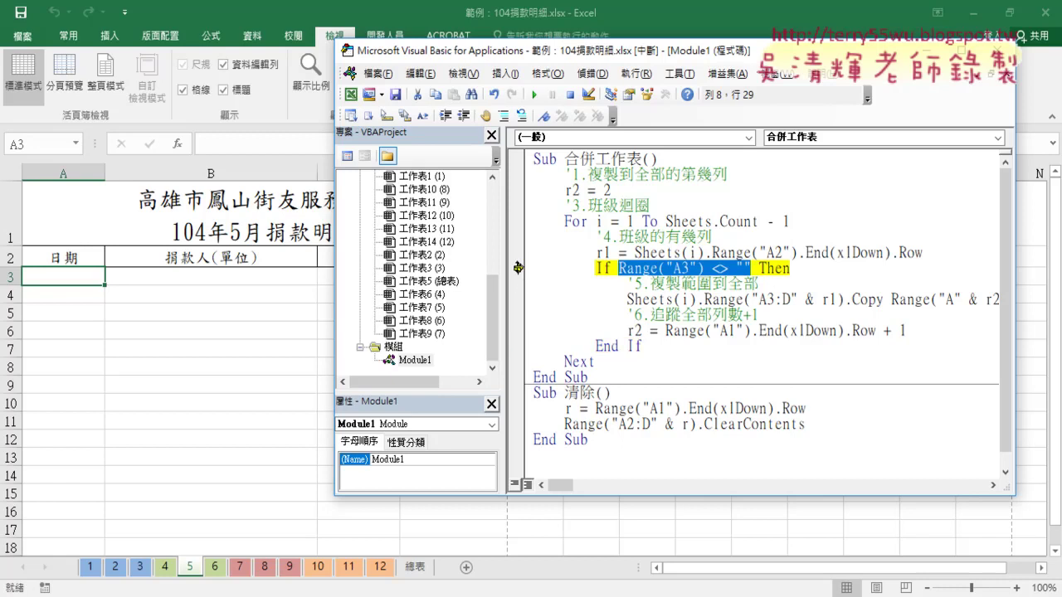
{"action": "key", "text": "F8"}
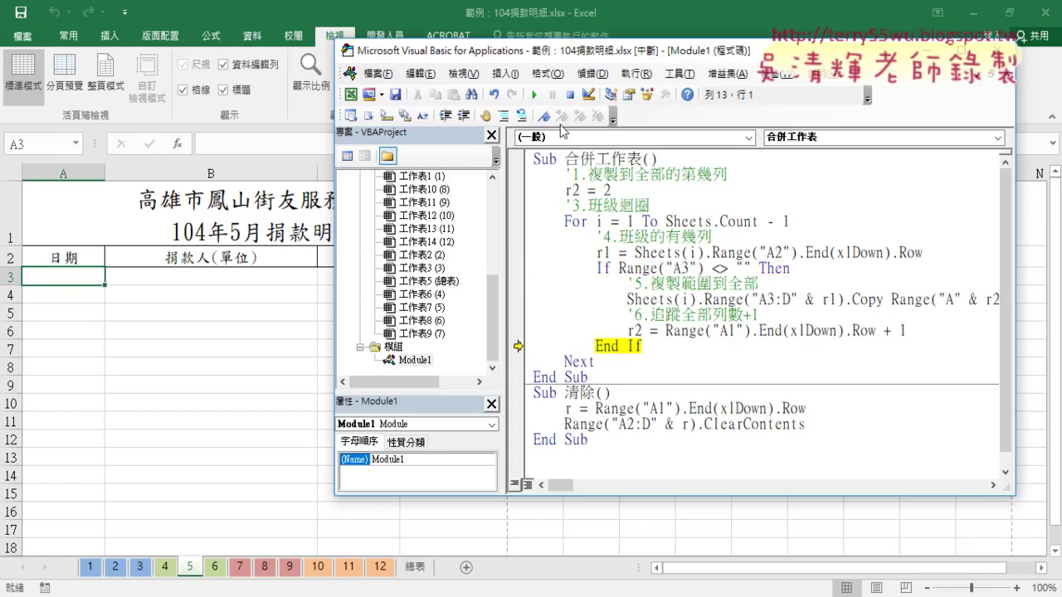
Let the paused macro finish, then check the emptied 總表 summary sheet.
{"action": "left_click", "coordinate": [534, 94]}
{"action": "left_click", "coordinate": [277, 352]}
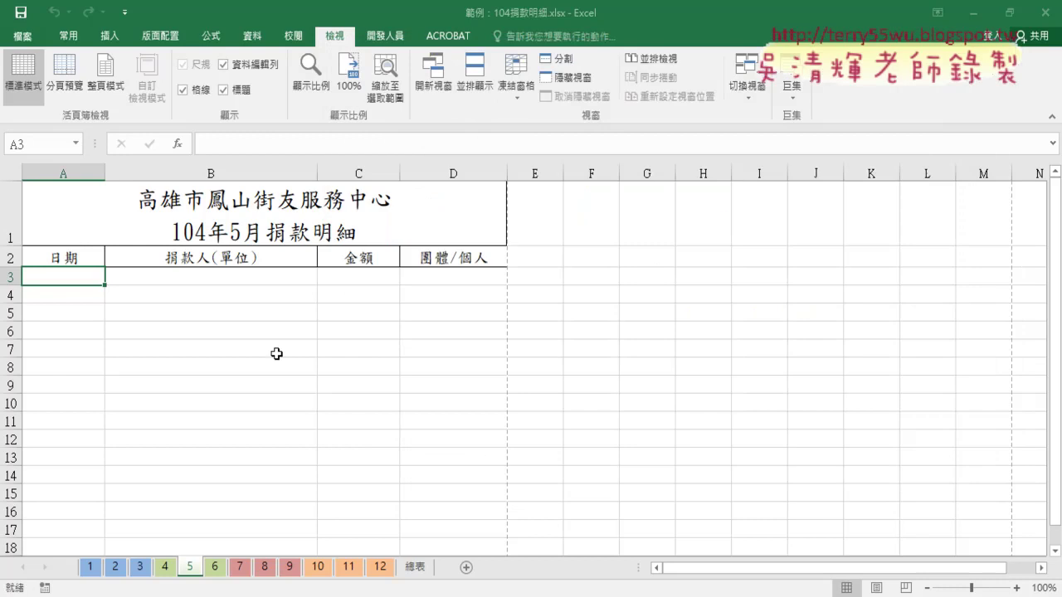
{"action": "left_click", "coordinate": [415, 566]}
{"action": "left_click", "coordinate": [505, 236]}
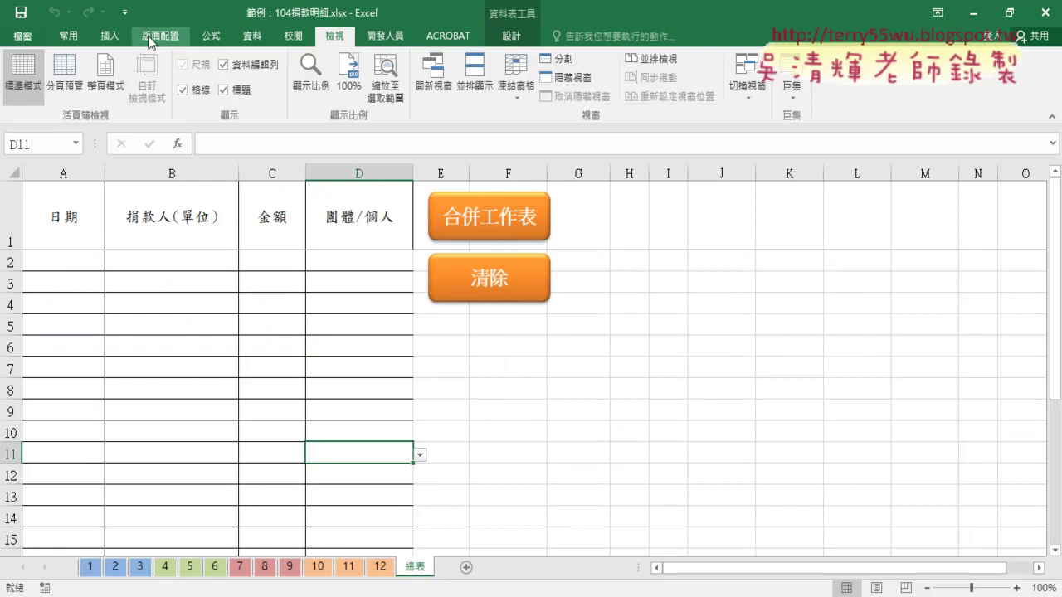
Reopen the Visual Basic editor at the r1 line and view sheet 1's single 2015/1/2 entry.
{"action": "left_click", "coordinate": [382, 37]}
{"action": "left_click", "coordinate": [29, 74]}
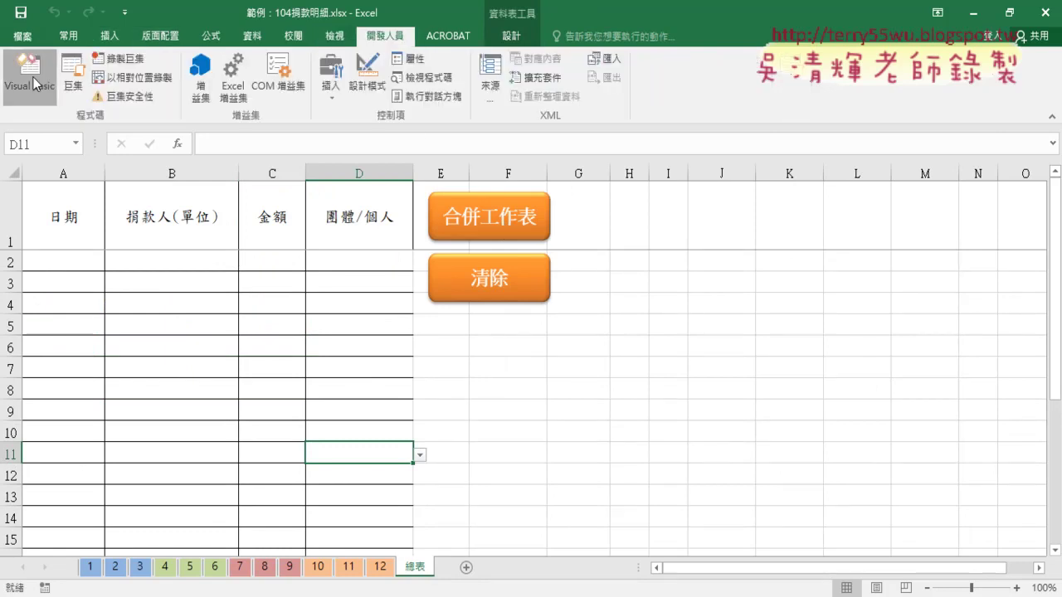
{"action": "left_click", "coordinate": [253, 277]}
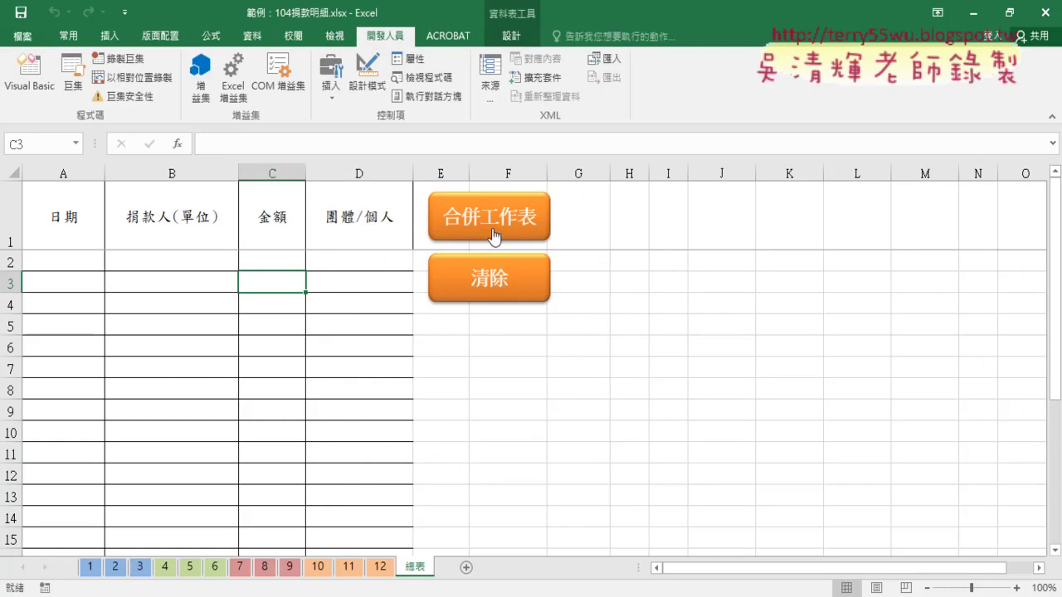
{"action": "left_click", "coordinate": [49, 80]}
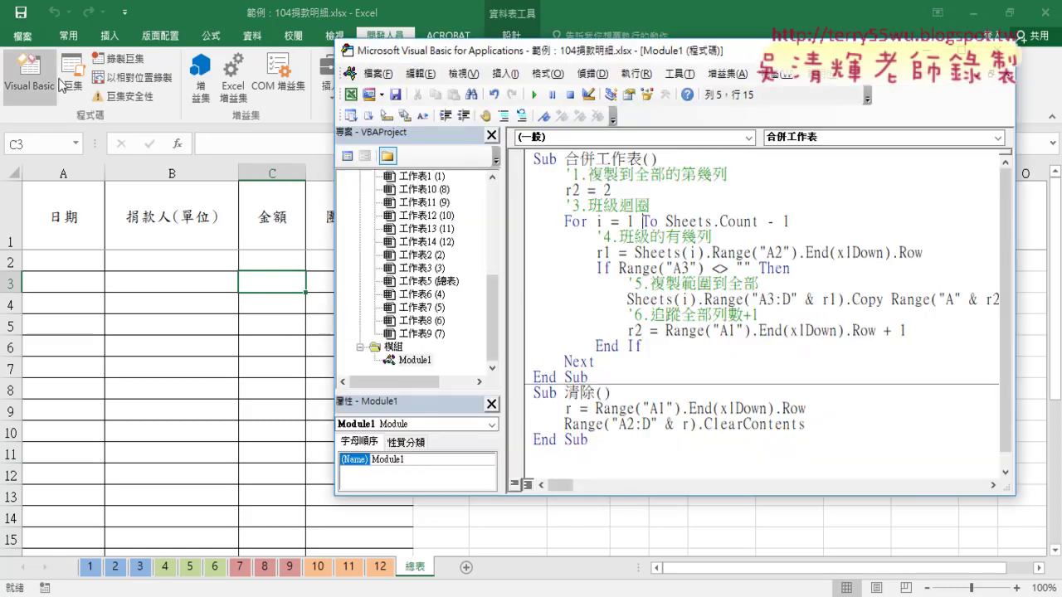
{"action": "left_click", "coordinate": [699, 253]}
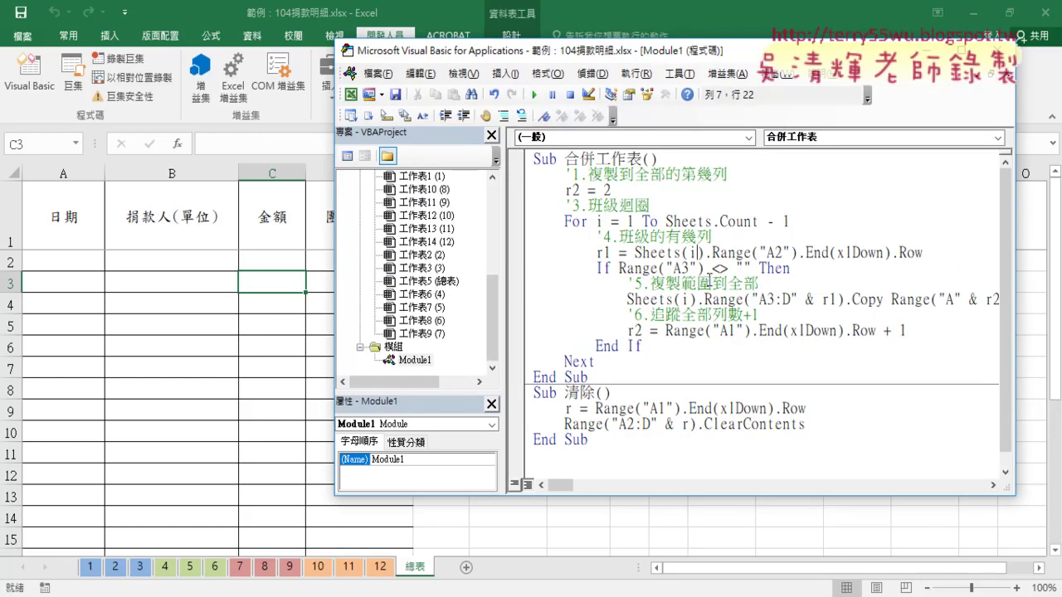
{"action": "left_click", "coordinate": [93, 568]}
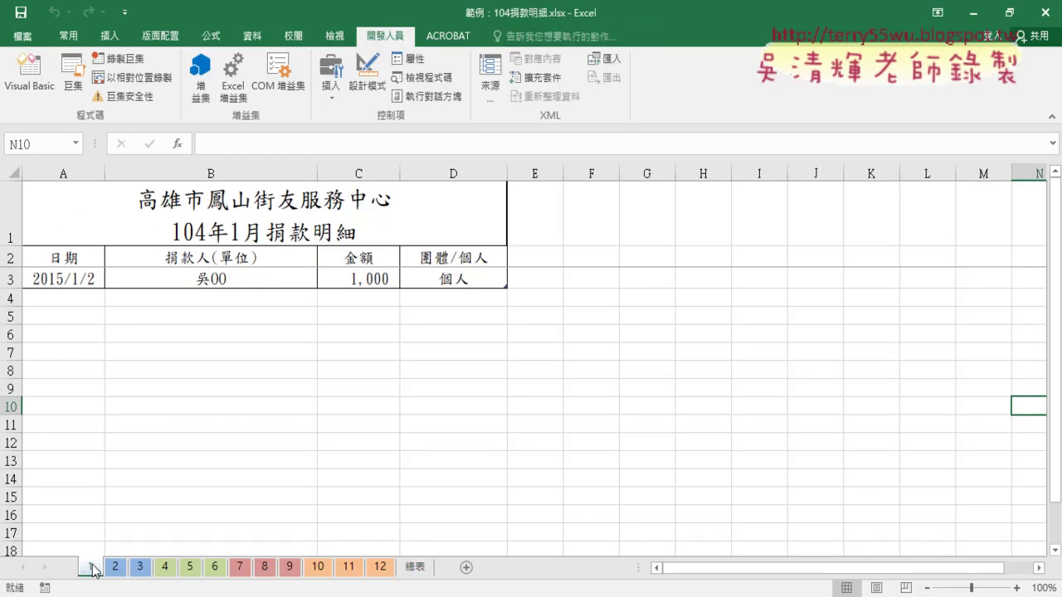
Prefix the If line's Range("A3") with Sheets(i). copied from the r1 line, making it Sheets(i).Range("A3") <> "".
{"action": "left_click", "coordinate": [65, 280]}
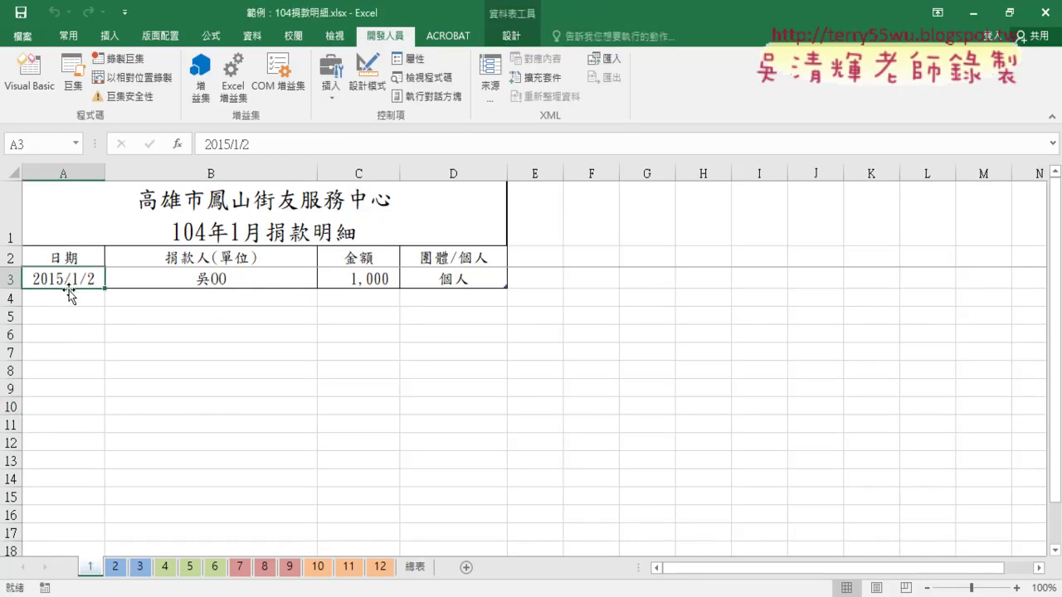
{"action": "left_click", "coordinate": [172, 596]}
{"action": "left_click", "coordinate": [534, 567]}
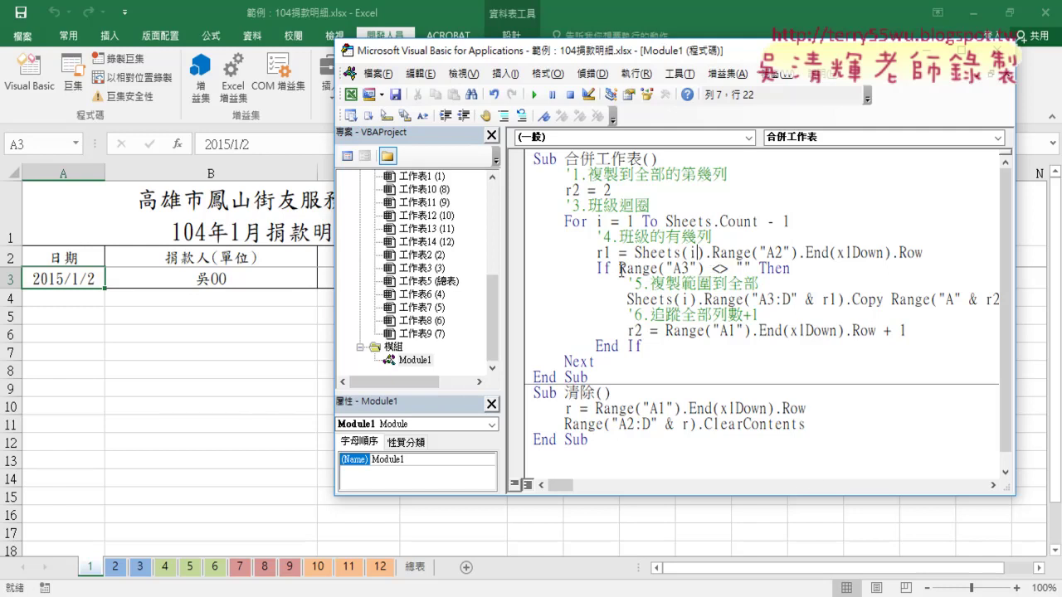
{"action": "left_click_drag", "start_coordinate": [619, 269], "coordinate": [704, 269]}
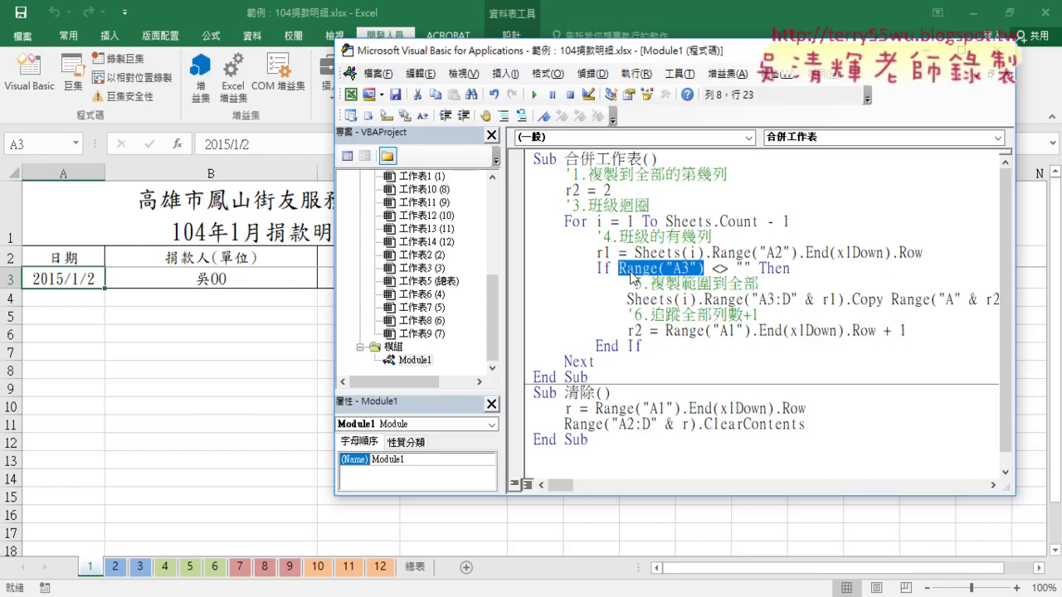
{"action": "mouse_move", "coordinate": [711, 252]}
{"action": "left_mouse_down"}
{"action": "mouse_move", "coordinate": [635, 252]}
{"action": "mouse_move", "coordinate": [619, 270]}
{"action": "left_mouse_up"}
{"action": "left_click", "coordinate": [728, 284]}
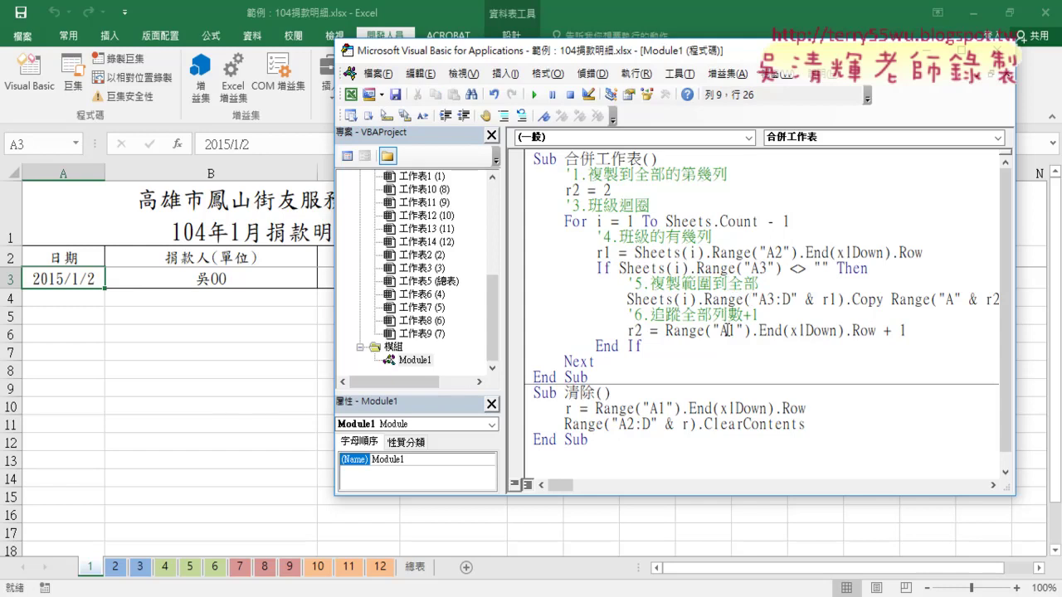
{"action": "left_click", "coordinate": [604, 522]}
Run the 合併工作表 merge macro on 總表, filling it with donation rows from 2015/1/2.
{"action": "left_click", "coordinate": [416, 568]}
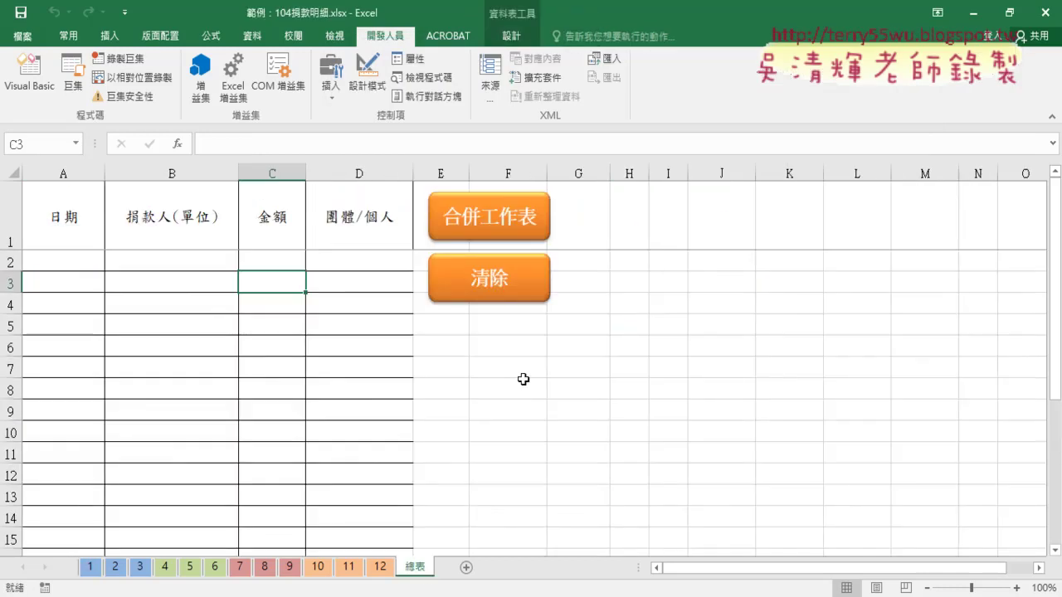
{"action": "left_click", "coordinate": [508, 212]}
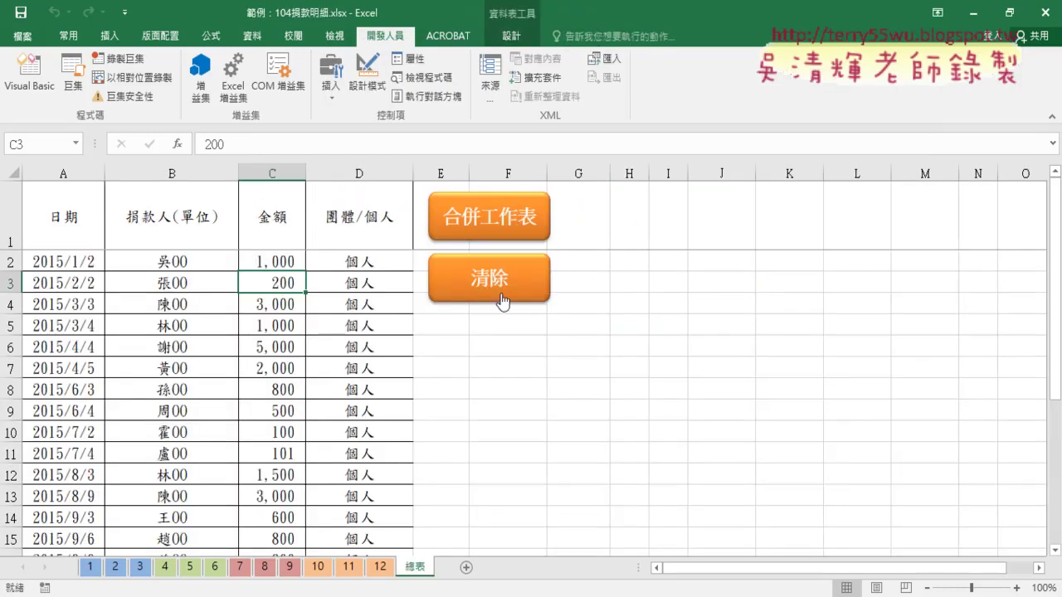